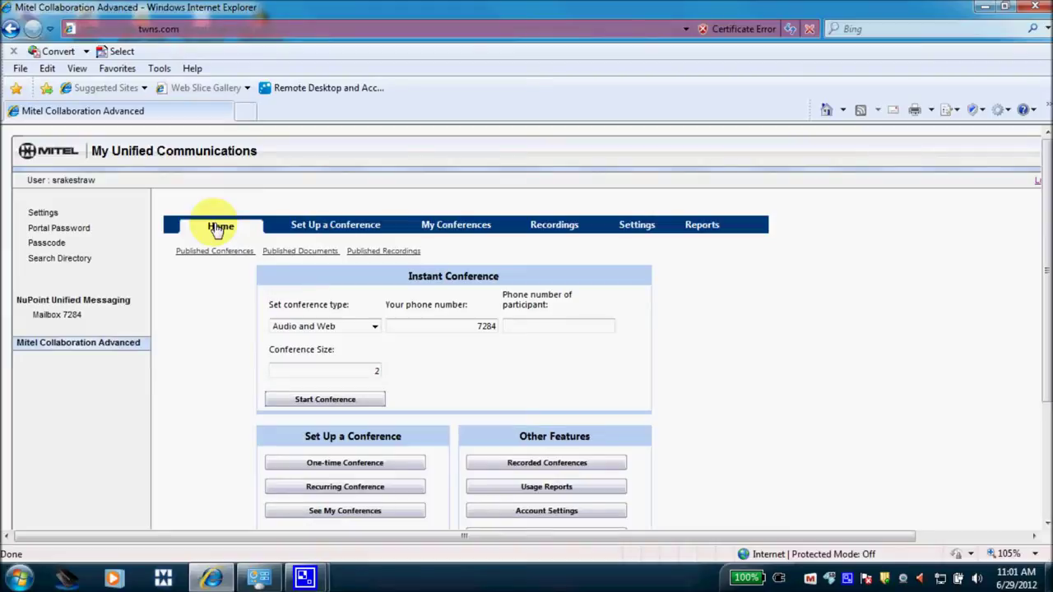
# Open the One-Time Conference scheduling form.
pyautogui.click(319, 226)
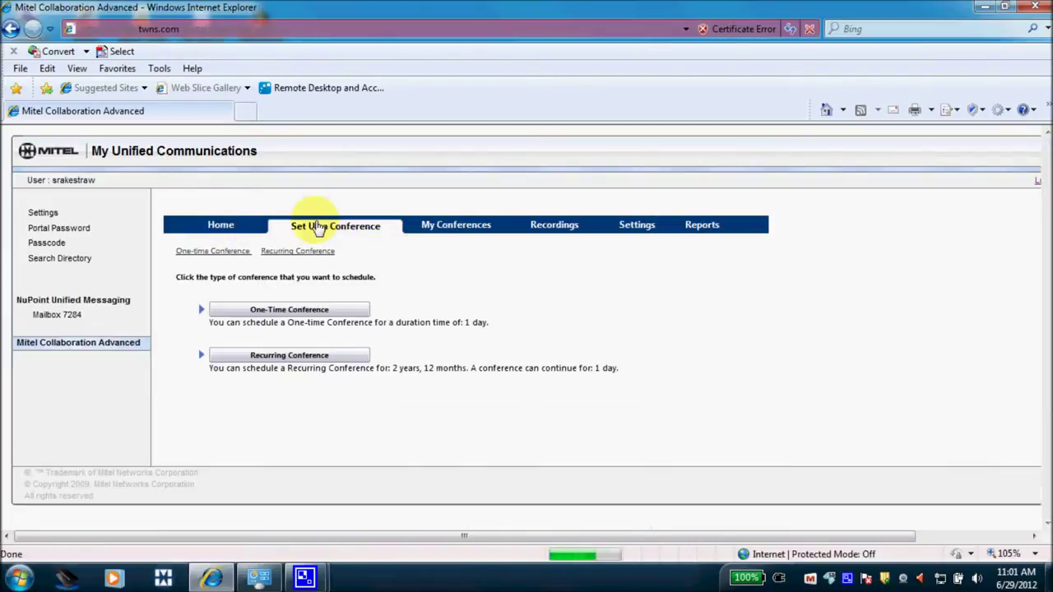
pyautogui.click(352, 311)
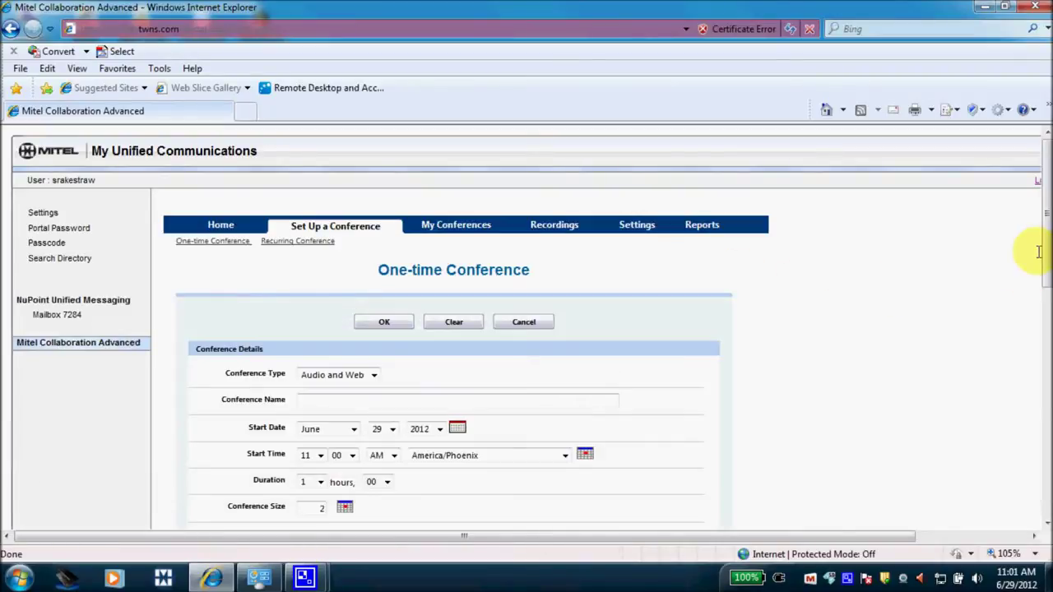
pyautogui.moveTo(1041, 251); pyautogui.dragTo(1038, 287)
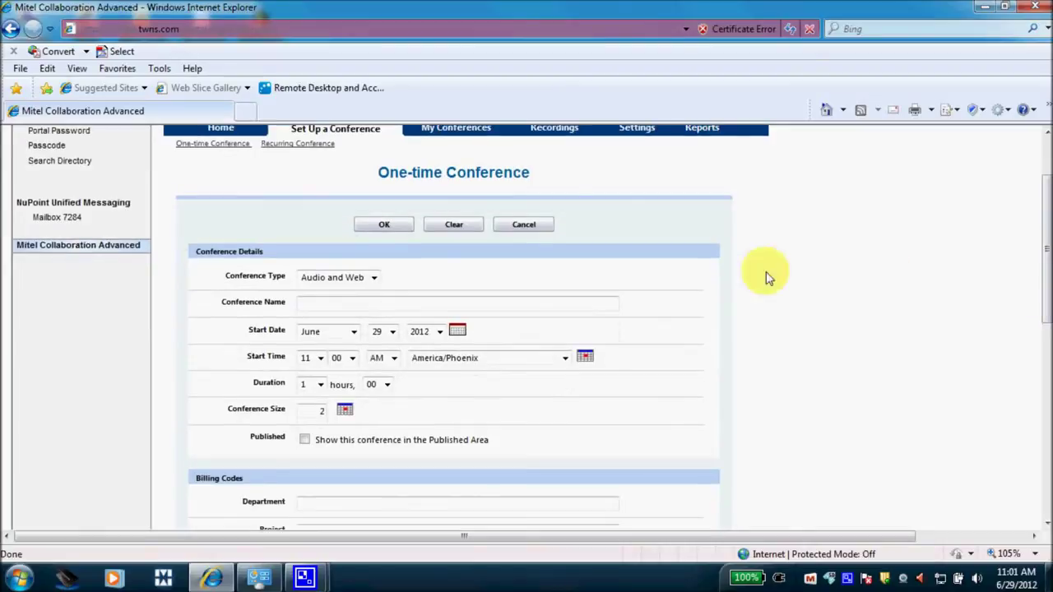
# Name the conference 'Training' and set its duration to 4 hours.
pyautogui.click(374, 304)
pyautogui.write('Training')
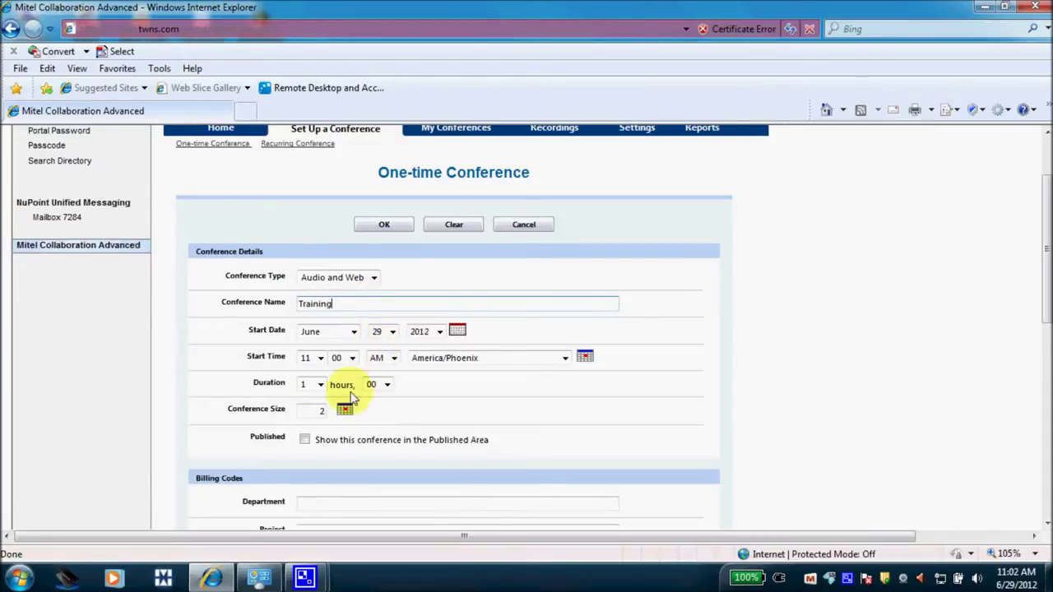
pyautogui.click(321, 385)
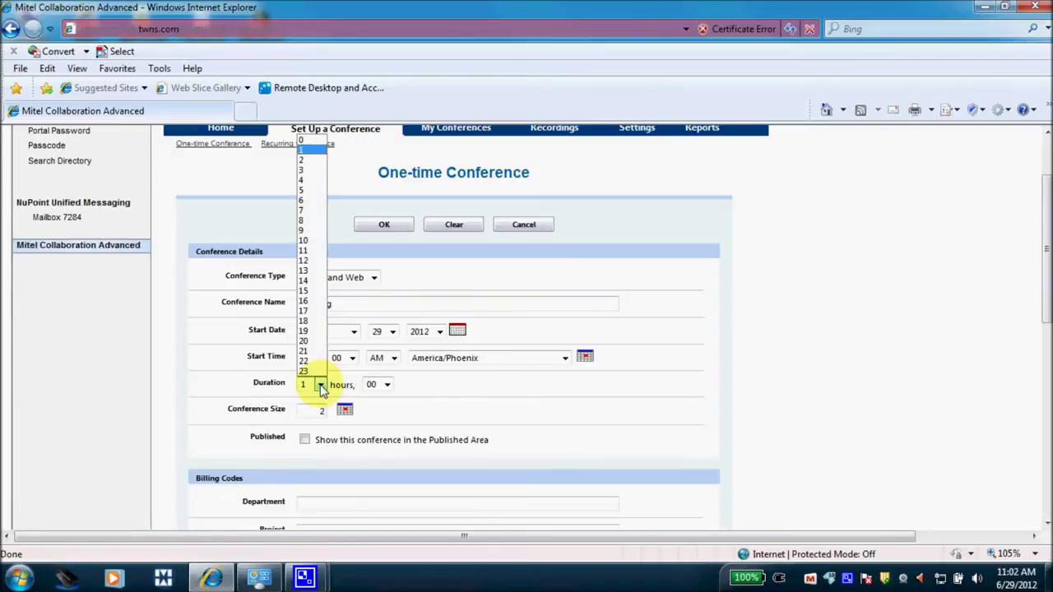
pyautogui.click(301, 181)
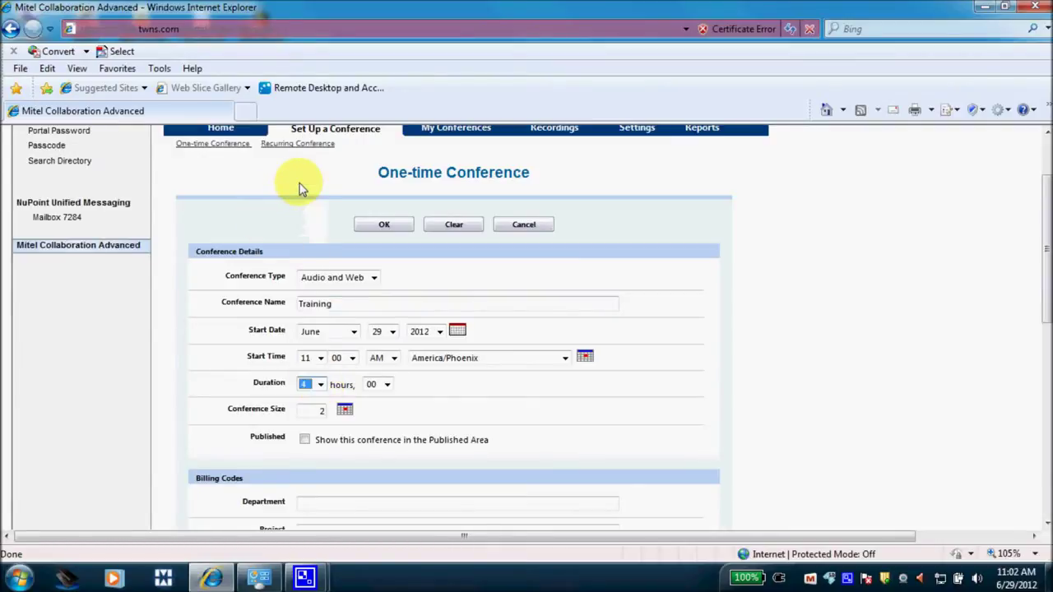
pyautogui.click(325, 414)
# Check the port availability report for the Training conference.
pyautogui.click(344, 413)
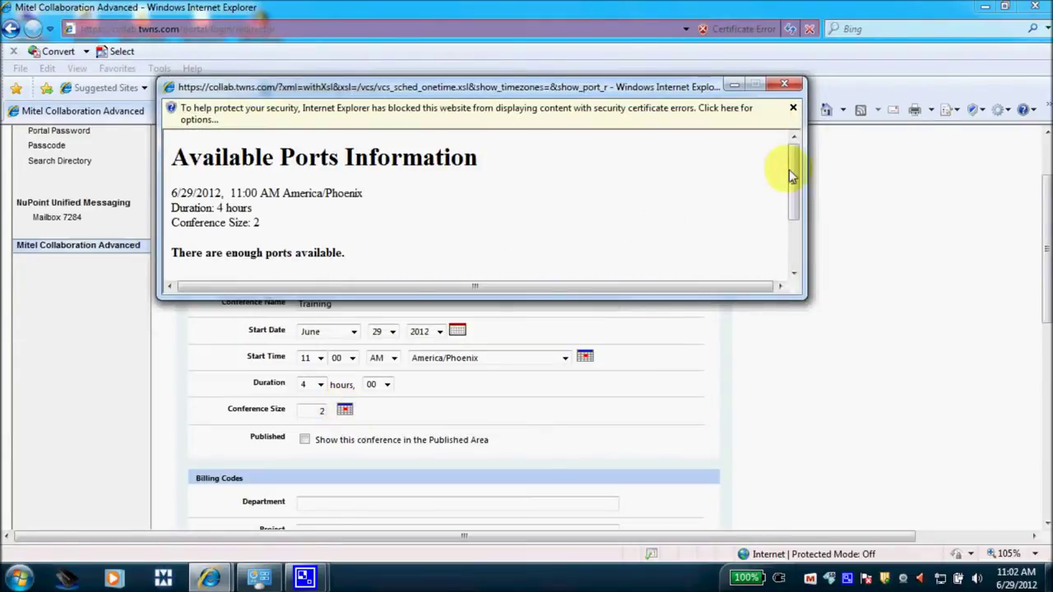
pyautogui.moveTo(792, 176)
pyautogui.mouseDown()
pyautogui.moveTo(796, 203)
pyautogui.moveTo(795, 160)
pyautogui.mouseUp()
pyautogui.click(786, 87)
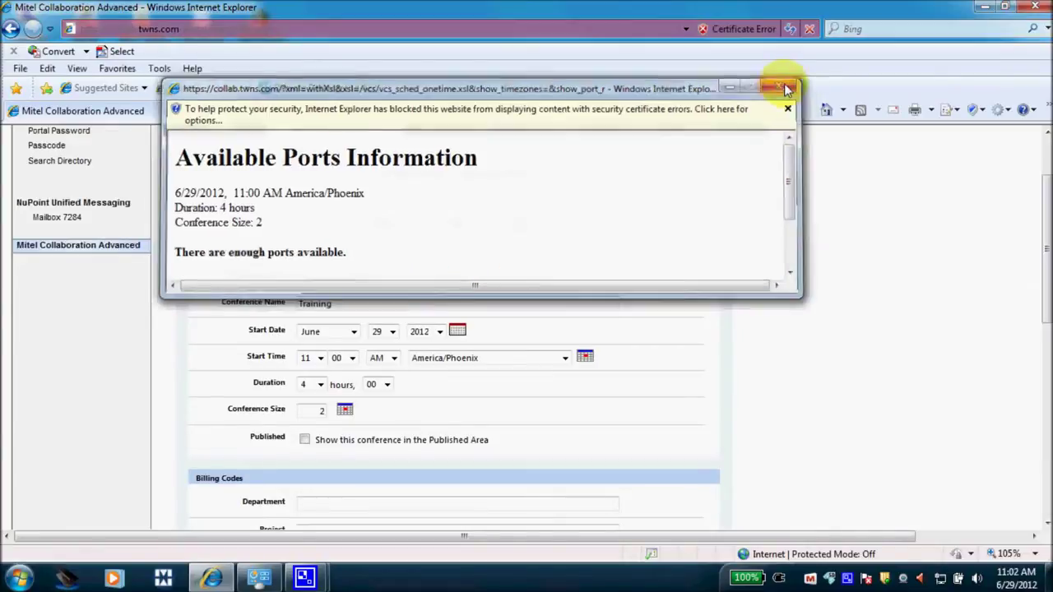
# Turn on Roll Call and submit the conference form with OK.
pyautogui.moveTo(1045, 267); pyautogui.dragTo(1047, 365)
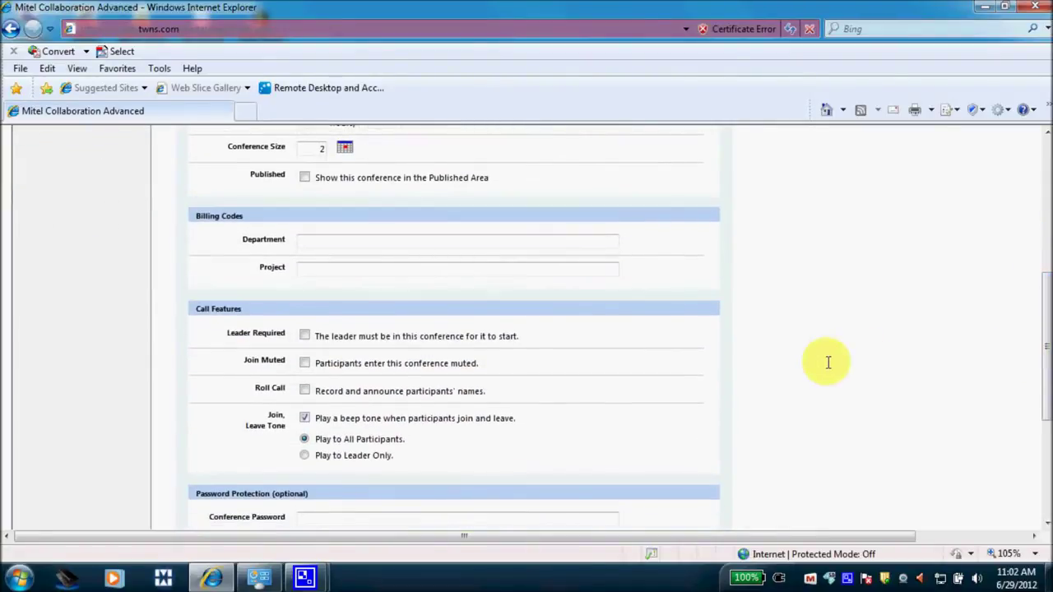
pyautogui.click(304, 391)
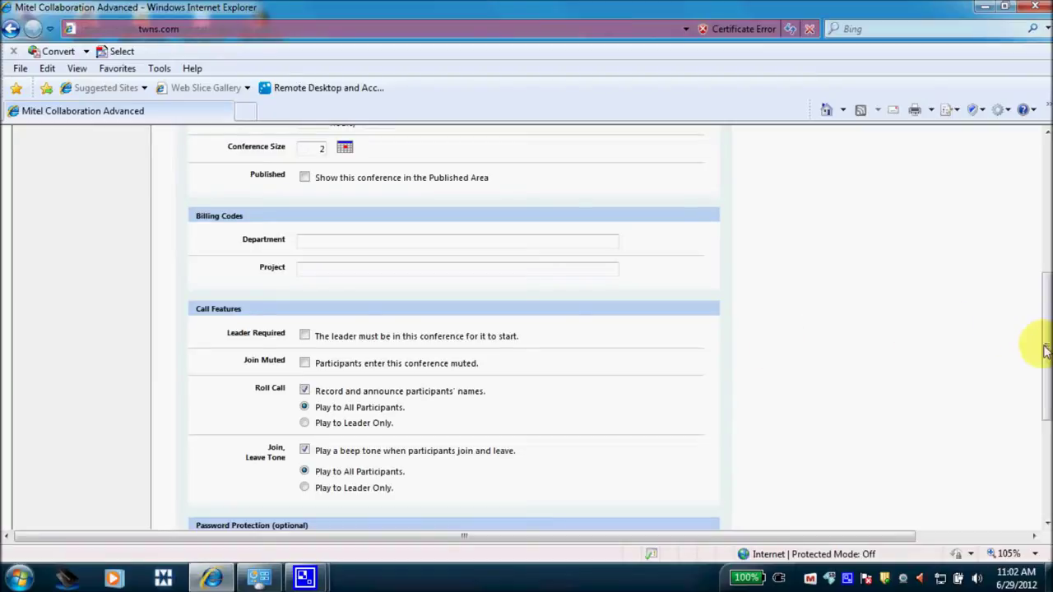
pyautogui.moveTo(1045, 351); pyautogui.dragTo(1045, 408)
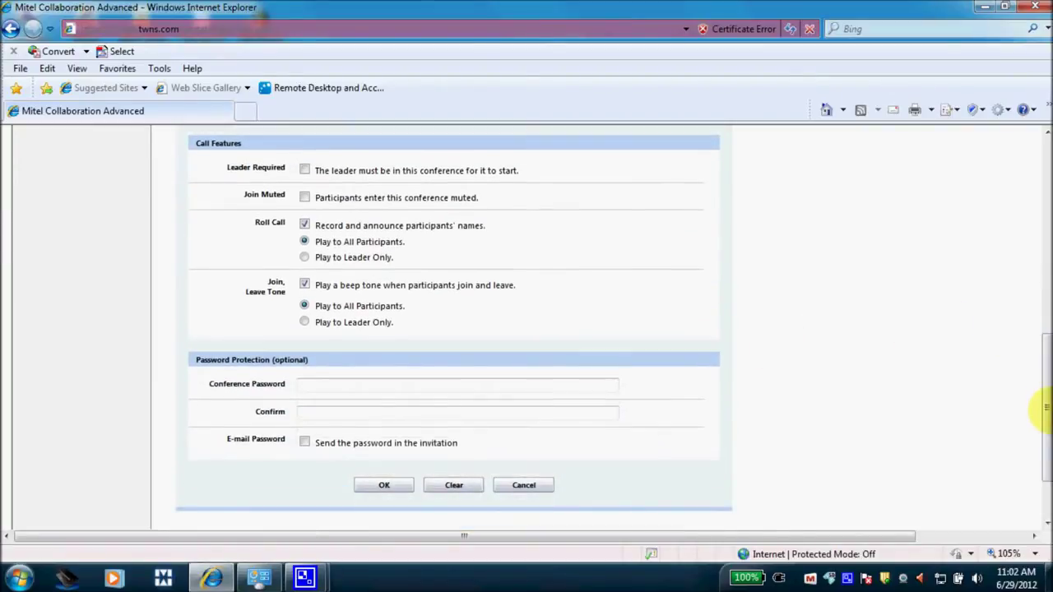
pyautogui.click(395, 491)
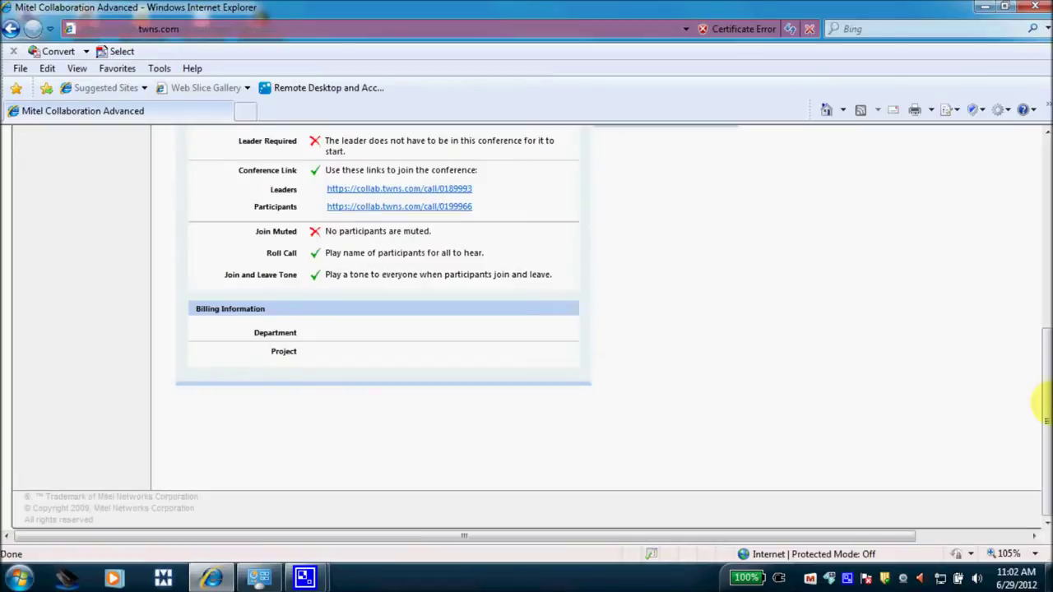
# Request the Participants E-mail Invitation and accept only the secure content in the warning.
pyautogui.moveTo(1037, 411); pyautogui.dragTo(1040, 327)
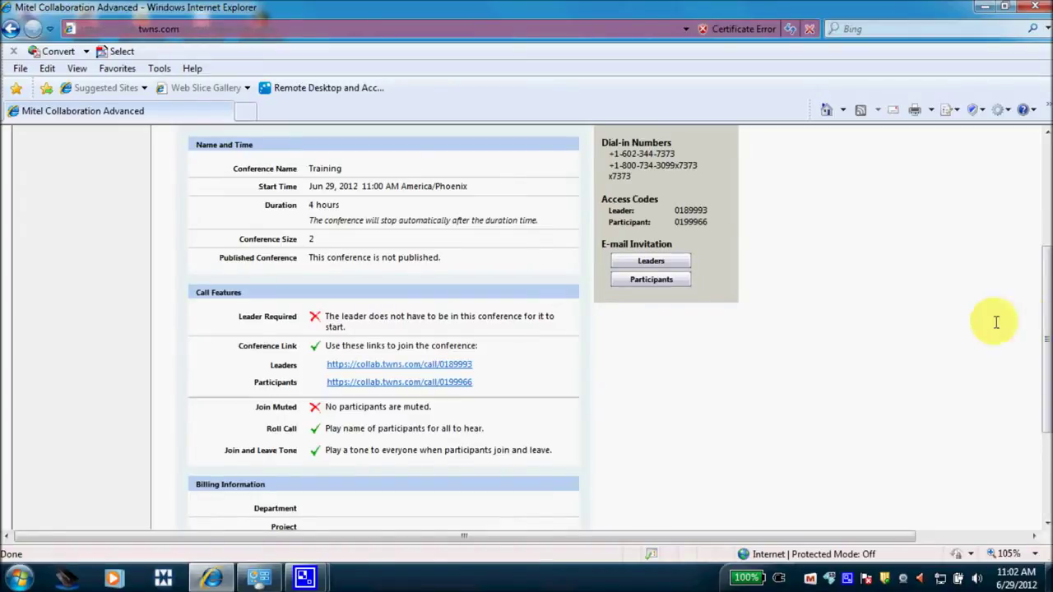
pyautogui.click(661, 292)
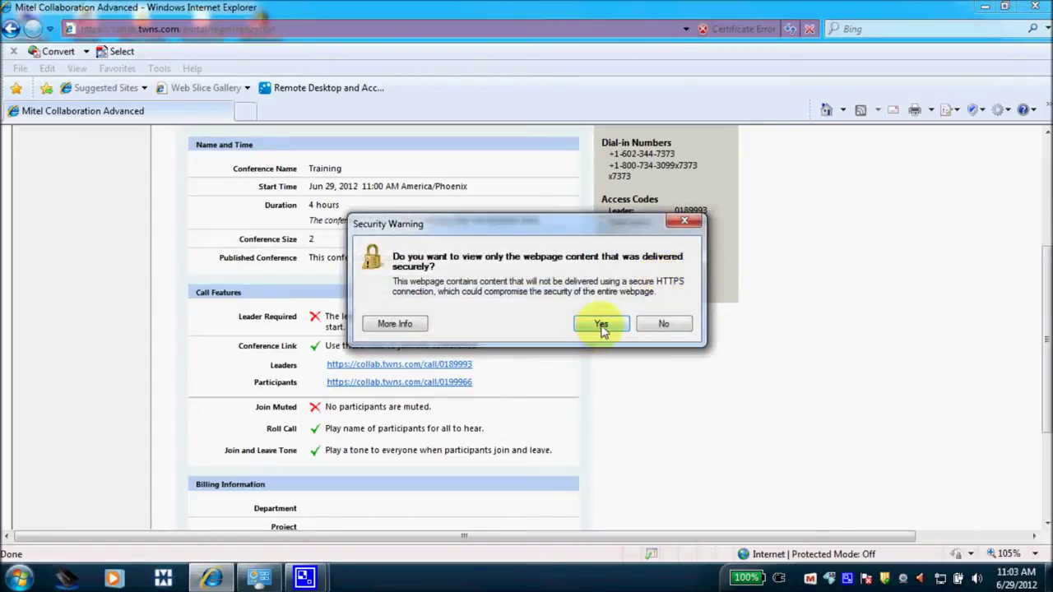
pyautogui.click(601, 326)
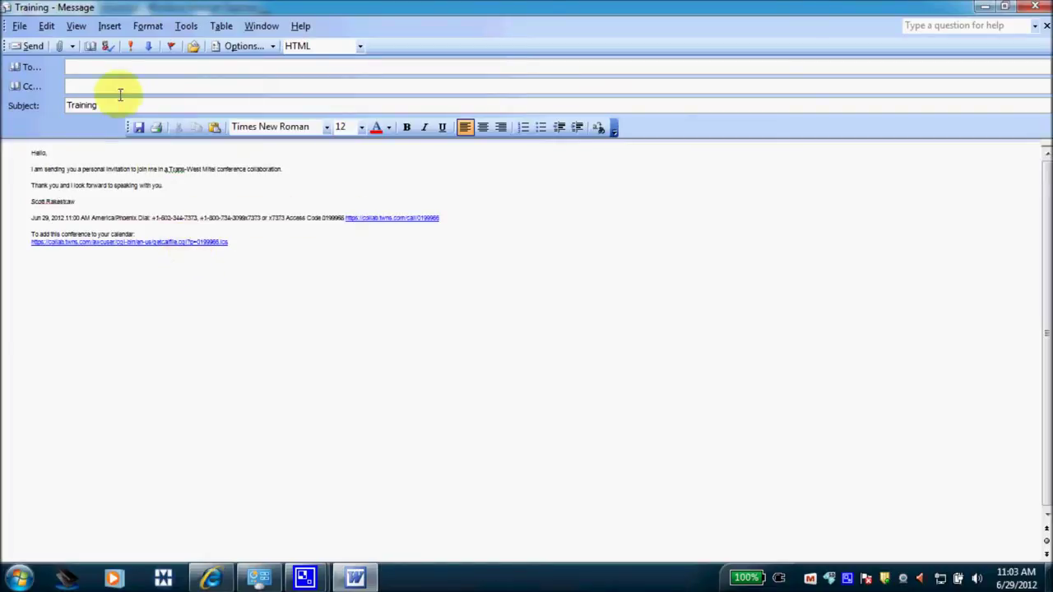
# Address the Training invitation to the participant's contact via autocomplete and send it.
pyautogui.click(110, 66)
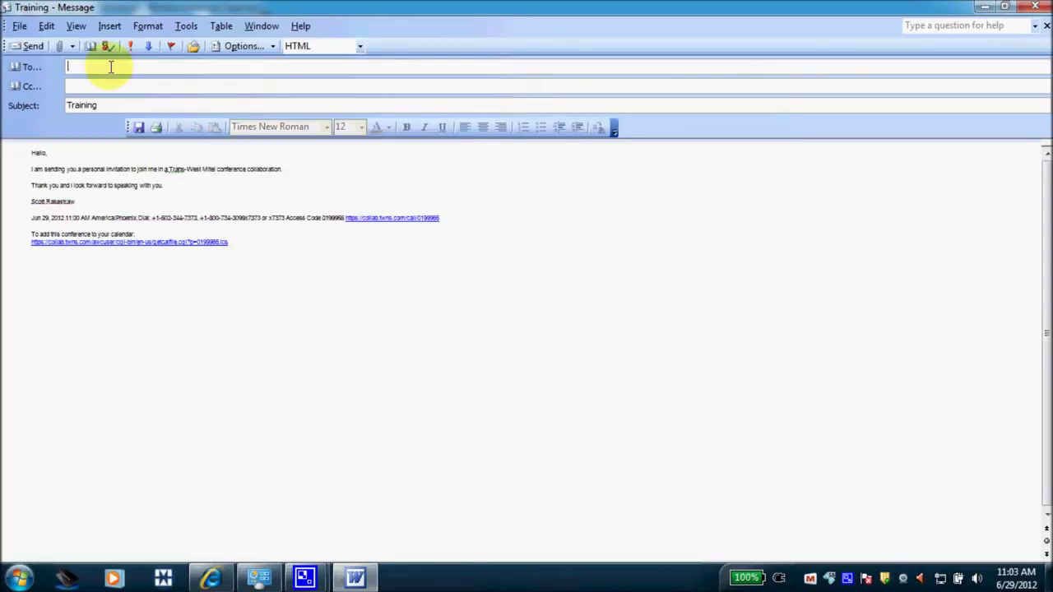
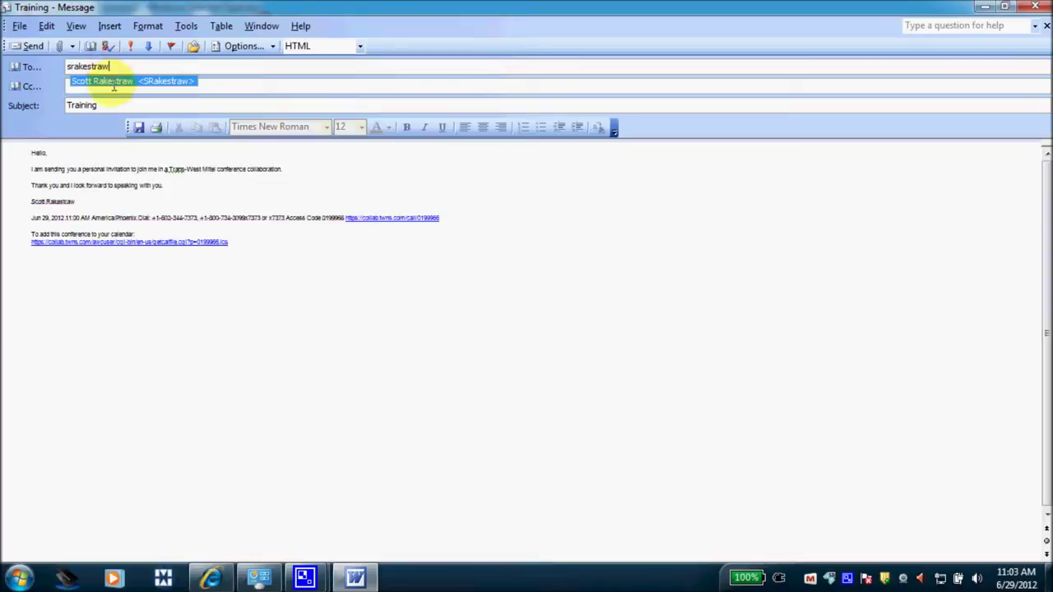
pyautogui.click(116, 82)
pyautogui.click(33, 46)
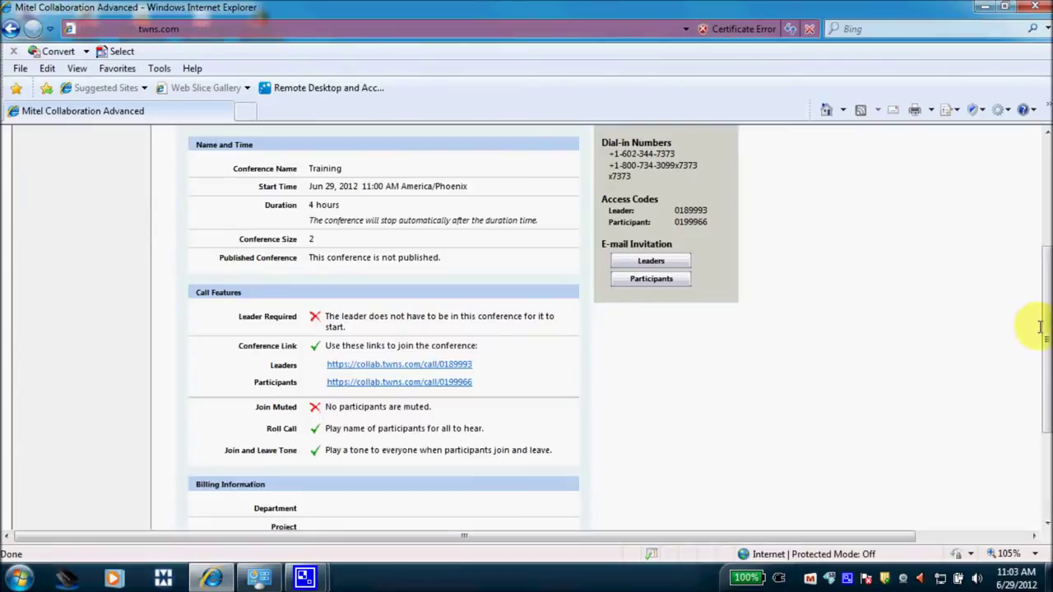
# Scroll the portal page right and log out.
pyautogui.moveTo(1046, 334); pyautogui.dragTo(1034, 188)
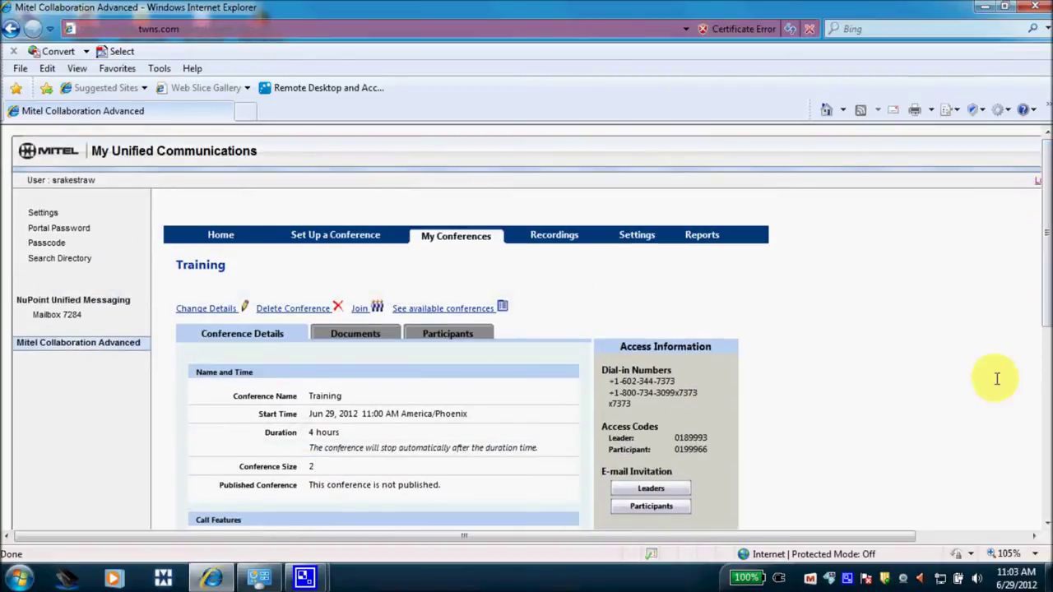
pyautogui.moveTo(882, 535); pyautogui.dragTo(959, 515)
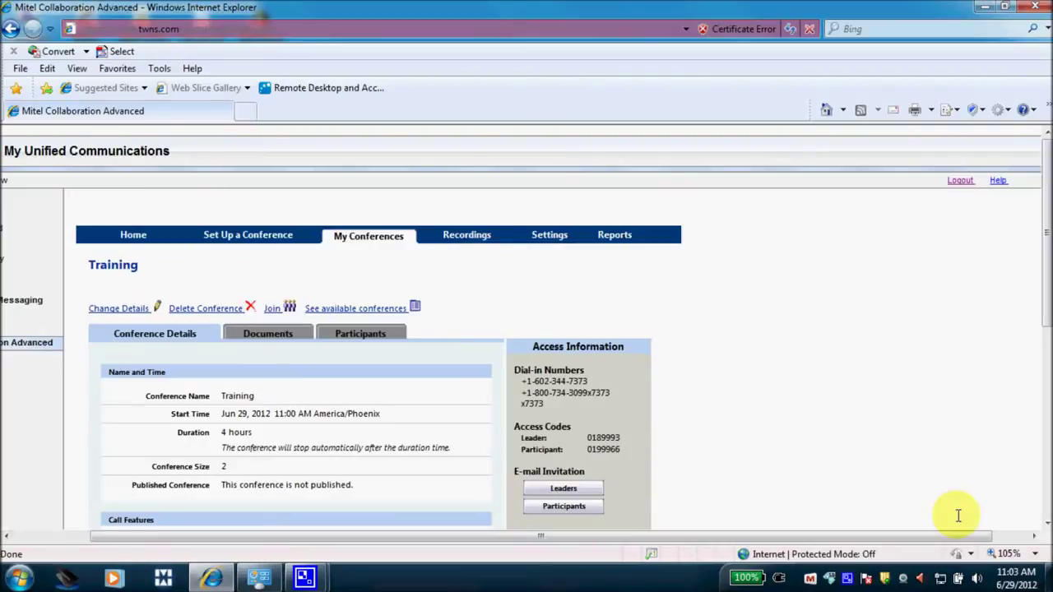
pyautogui.click(958, 181)
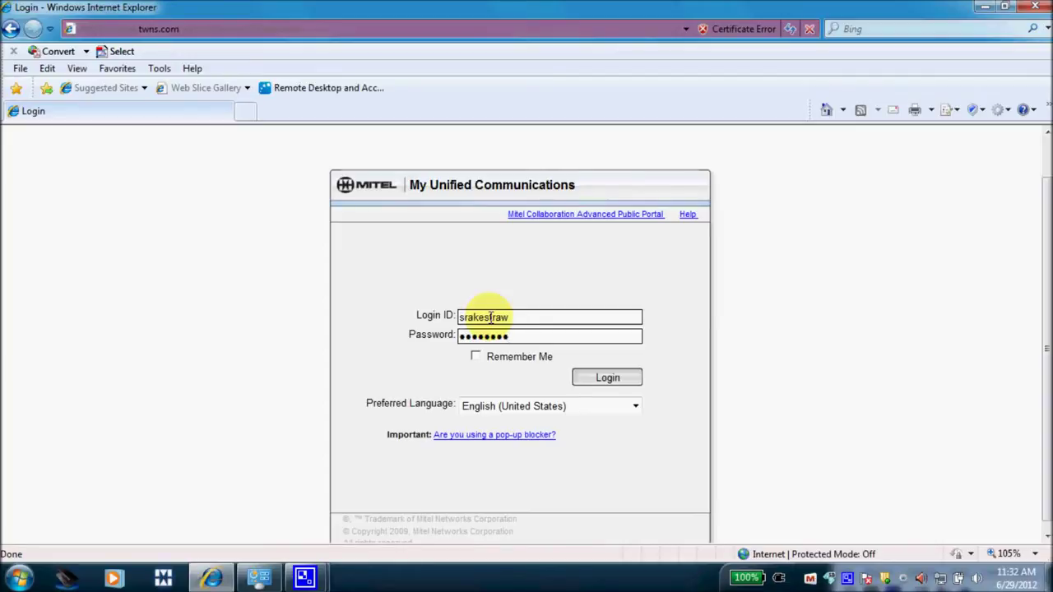
# Log back in, select Training in My Conferences, and join it.
pyautogui.click(597, 379)
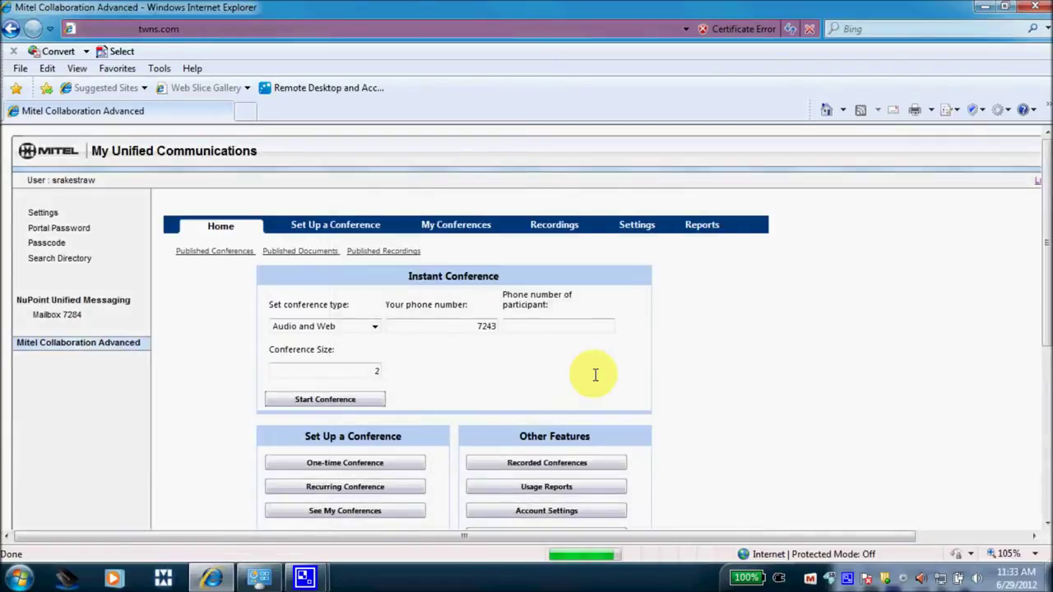
pyautogui.click(474, 232)
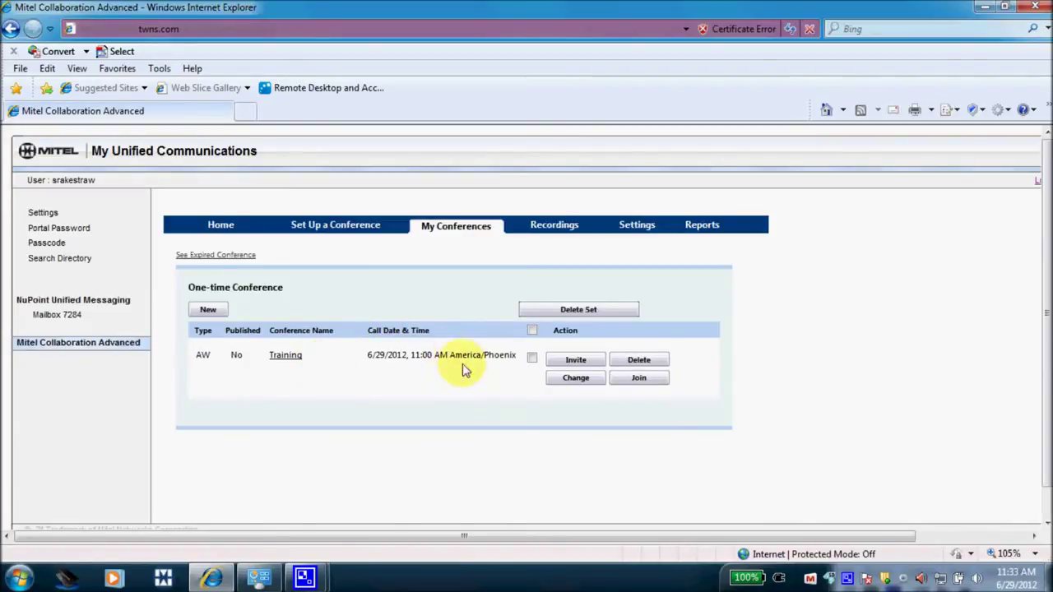
pyautogui.click(532, 359)
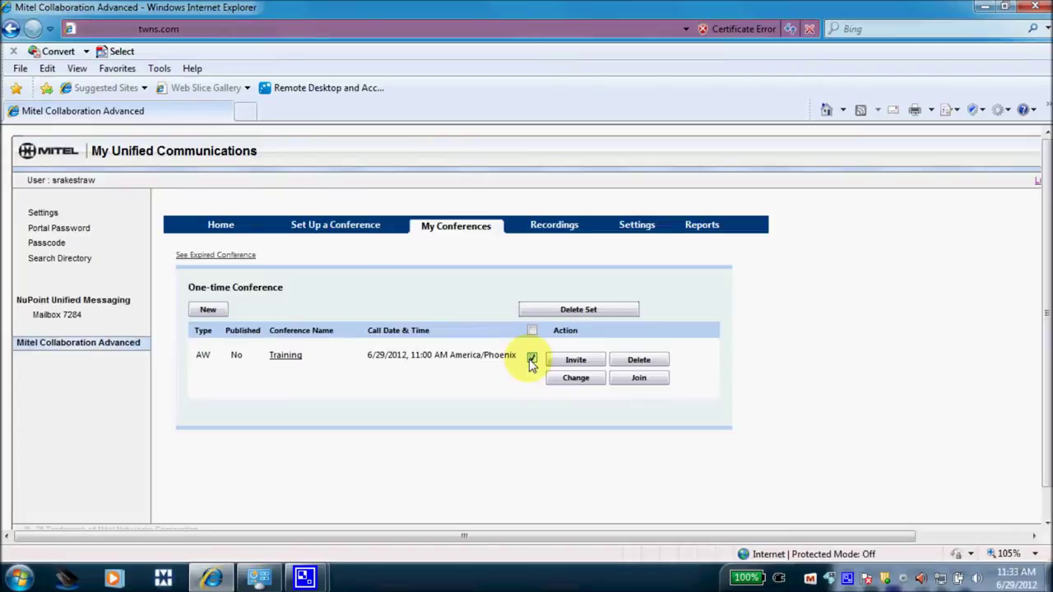
pyautogui.click(639, 380)
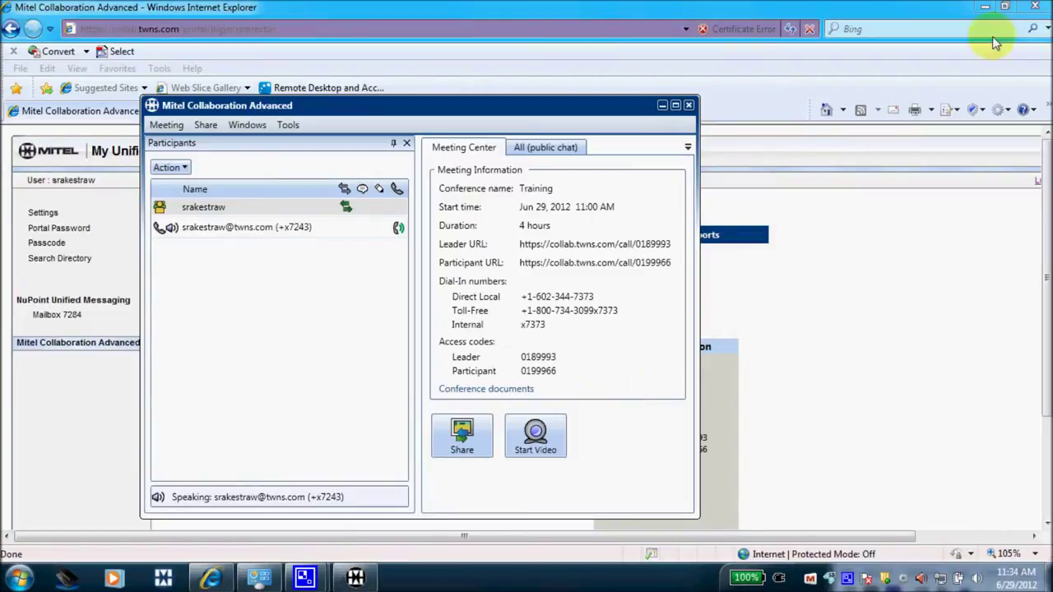
# Minimize Internet Explorer and shift the meeting window slightly up and right.
pyautogui.click(984, 9)
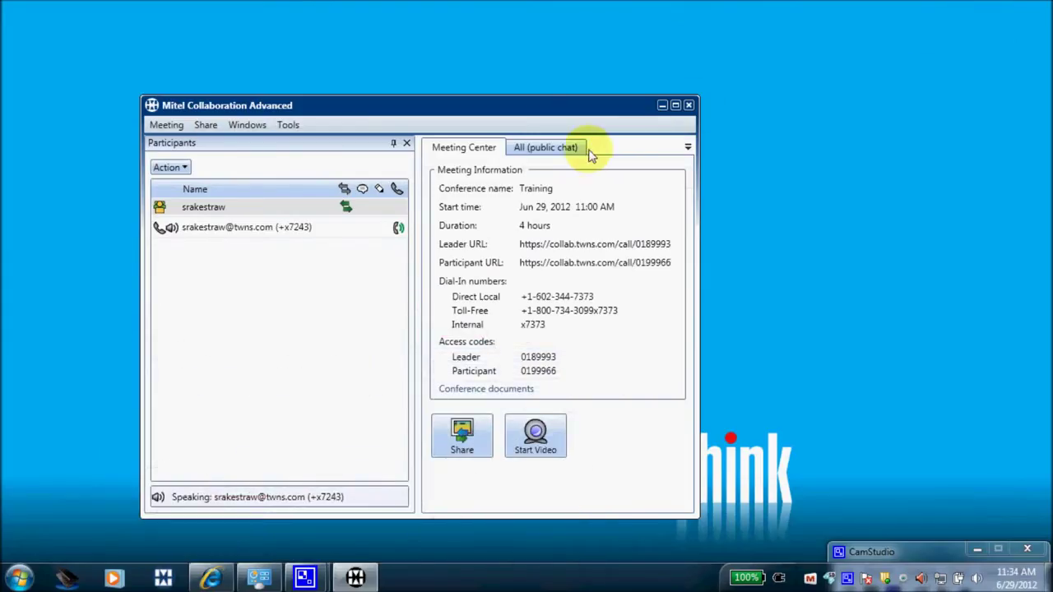
pyautogui.moveTo(539, 121); pyautogui.dragTo(668, 102)
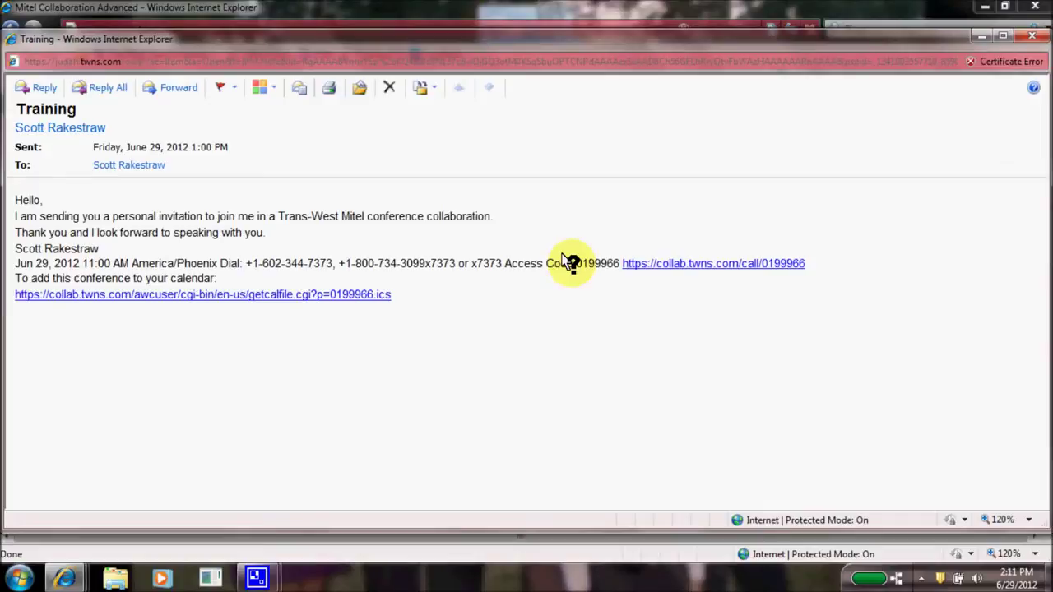
# Follow the collab.twns.com/call link in the Training invitation e-mail.
pyautogui.click(716, 262)
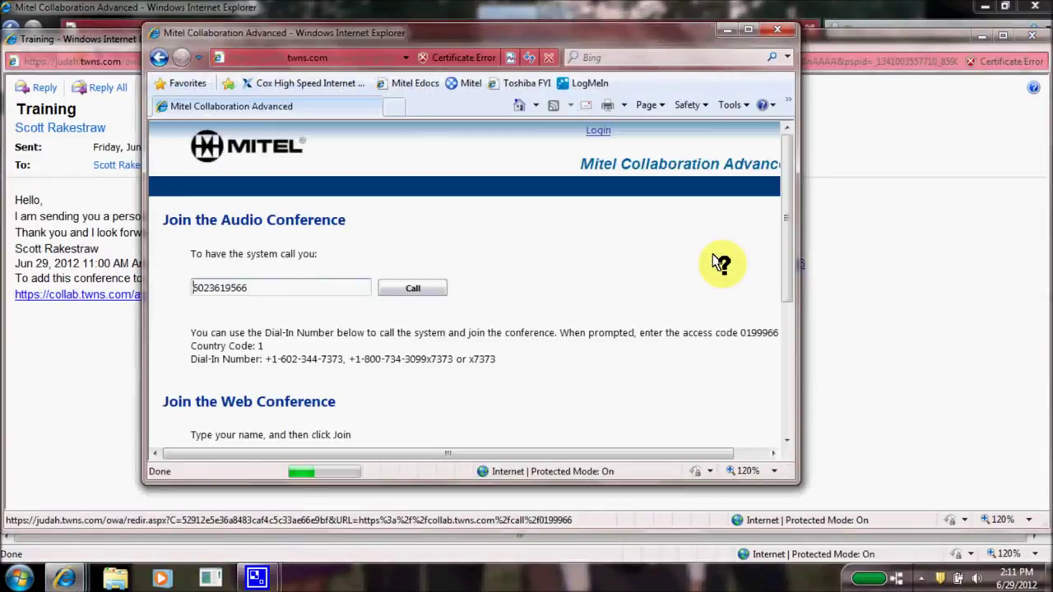
pyautogui.moveTo(784, 240); pyautogui.dragTo(785, 272)
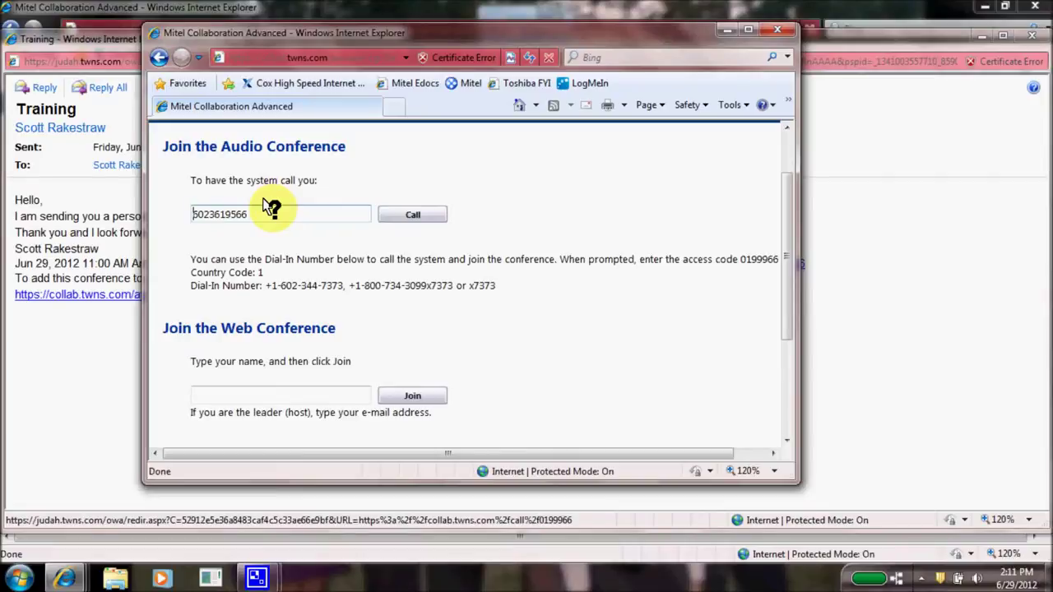
# Maximize the join page, enter 'remote' as the web conference name, and request a call-back.
pyautogui.click(976, 35)
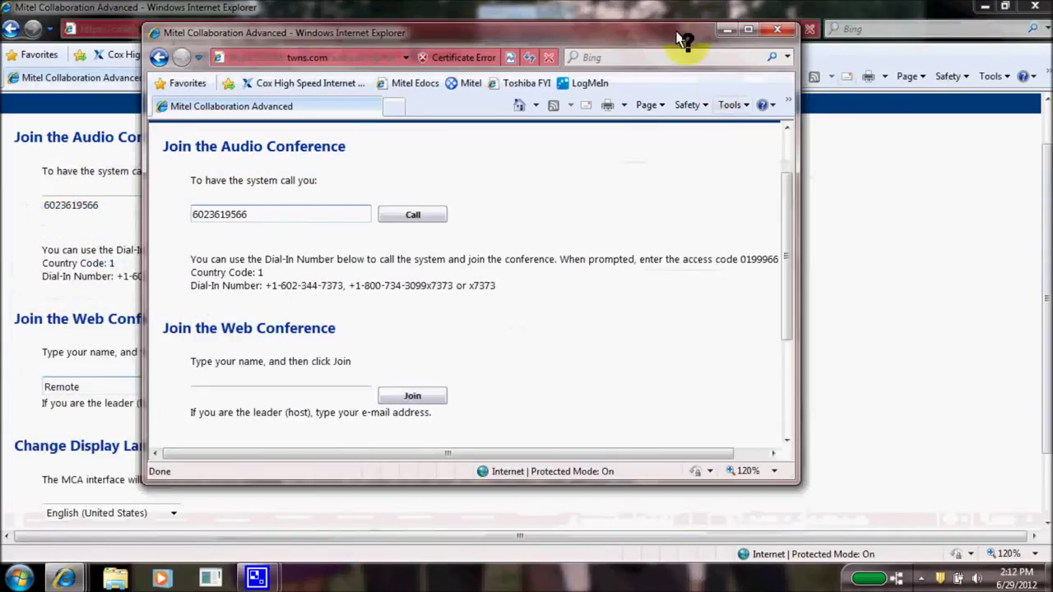
pyautogui.click(747, 30)
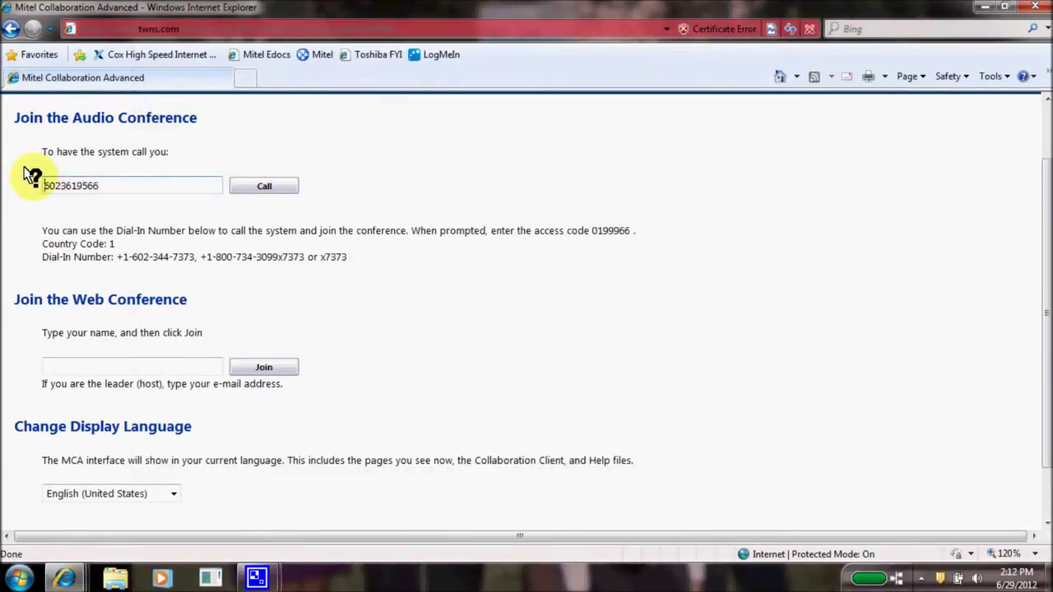
pyautogui.click(141, 366)
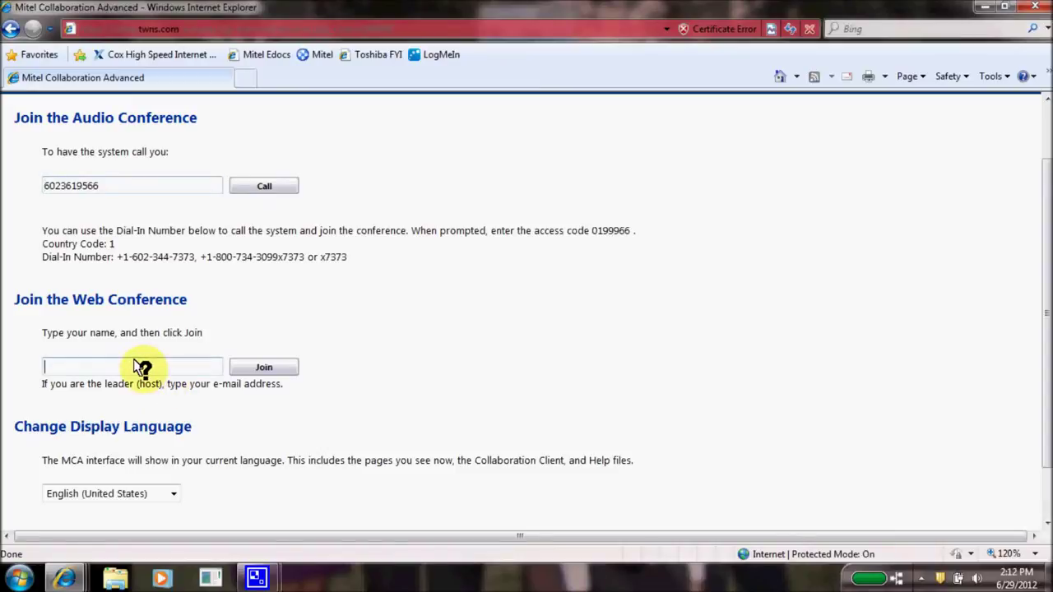
pyautogui.write('remote')
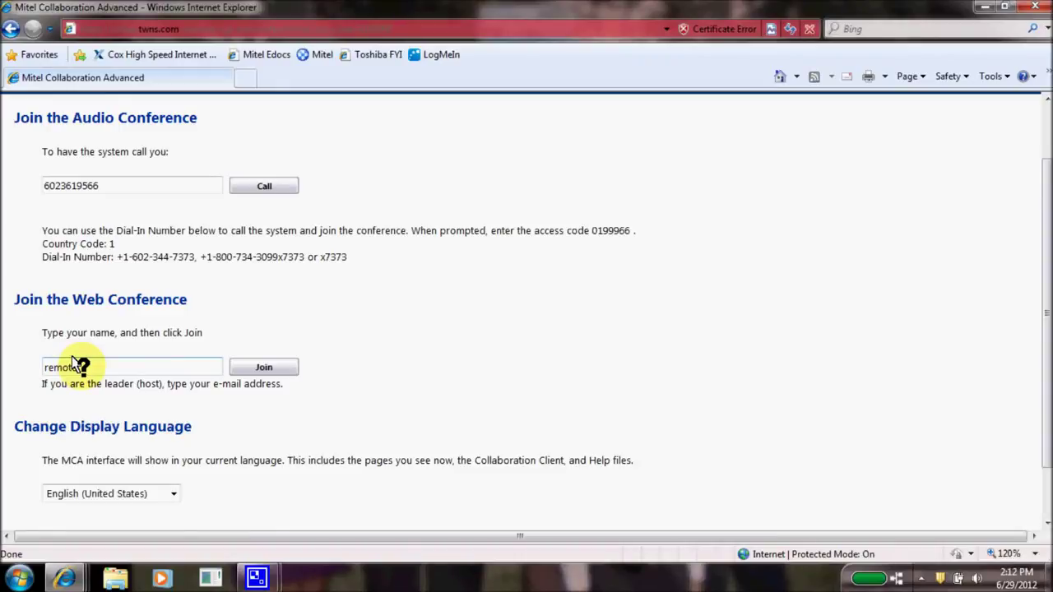
pyautogui.click(233, 180)
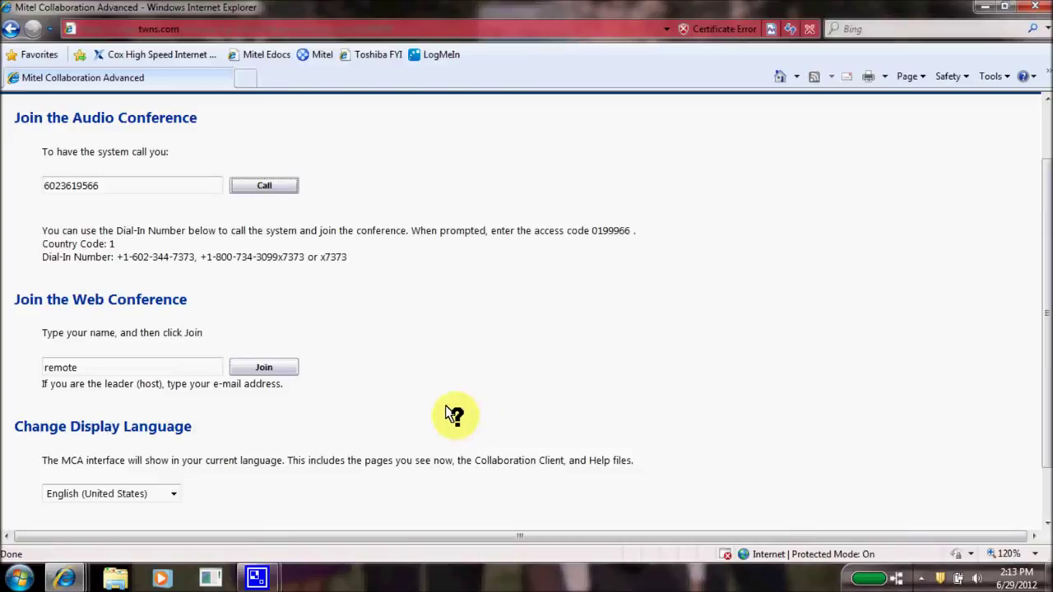
# Join the web conference under the name 'remote' from the join page.
pyautogui.click(260, 367)
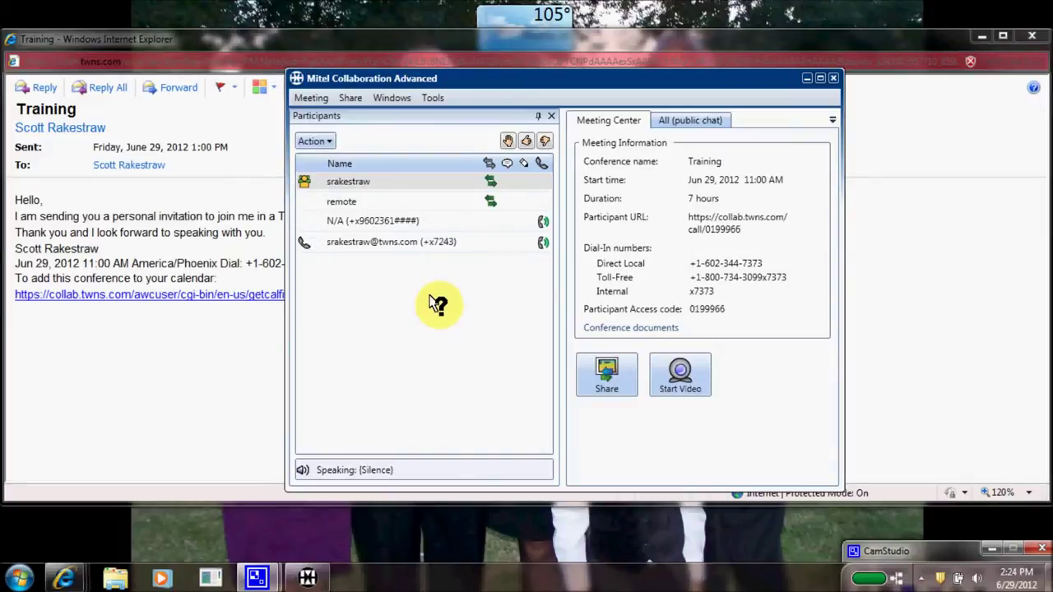
# Choose Start Video from the Meeting menu to broadcast the presenter's webcam.
pyautogui.click(300, 97)
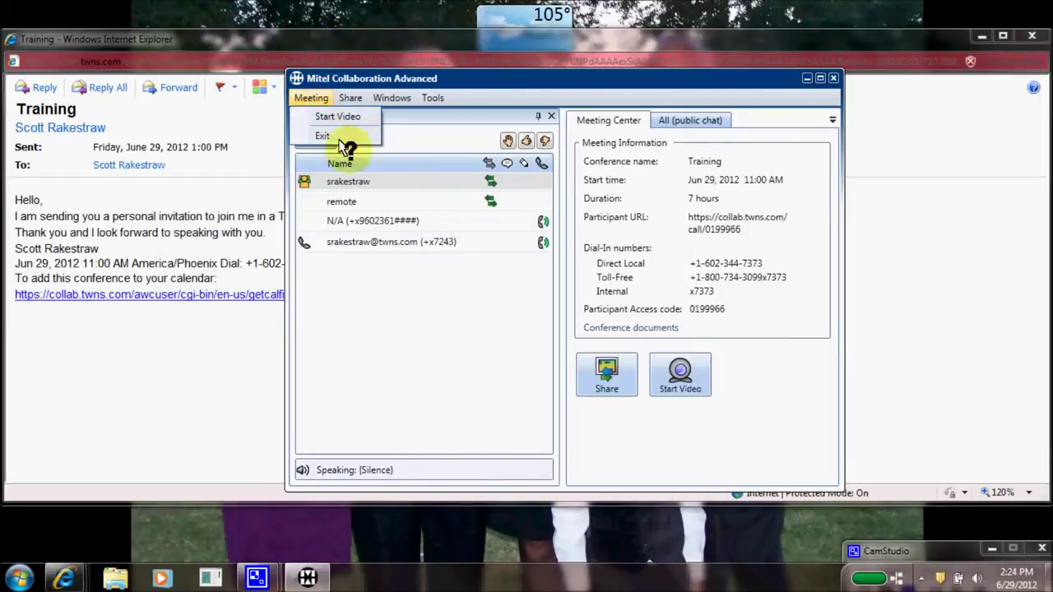
pyautogui.click(679, 377)
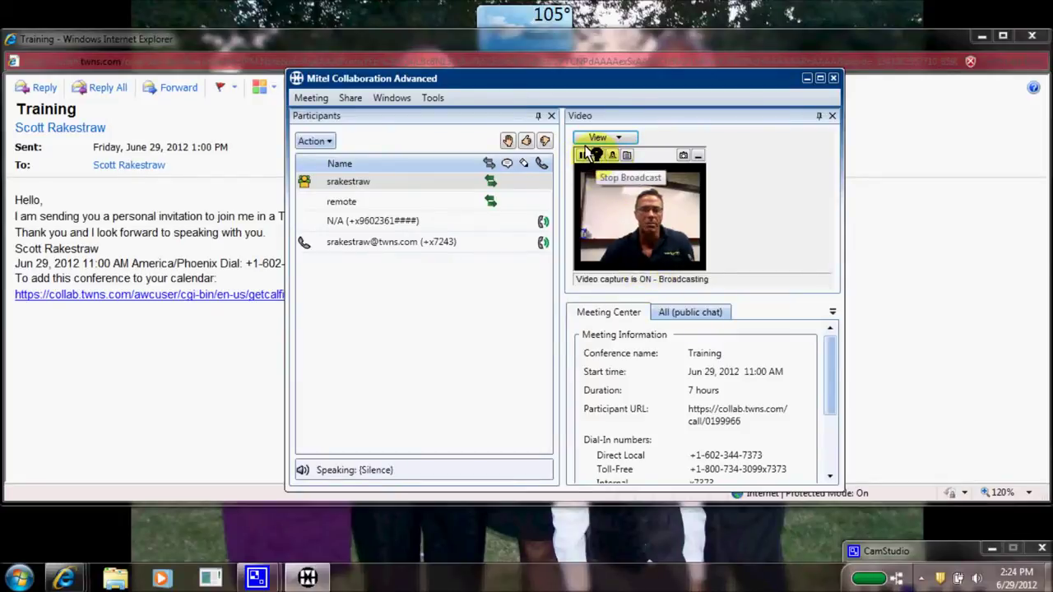
# Stop the webcam broadcast, turn off Local Video, close the Video pane, and return to Meeting Center.
pyautogui.click(585, 155)
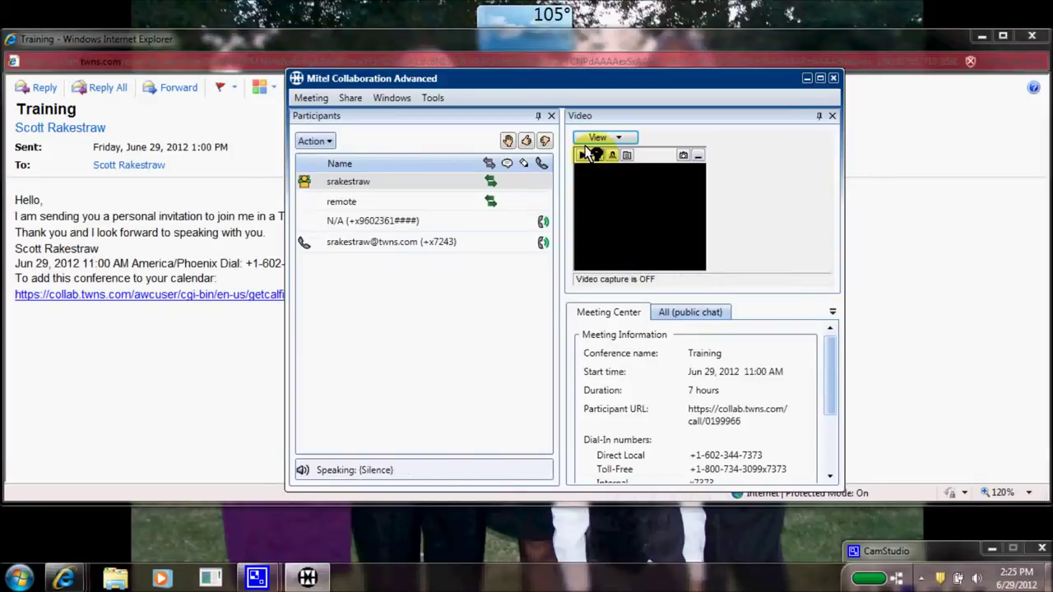
pyautogui.click(612, 136)
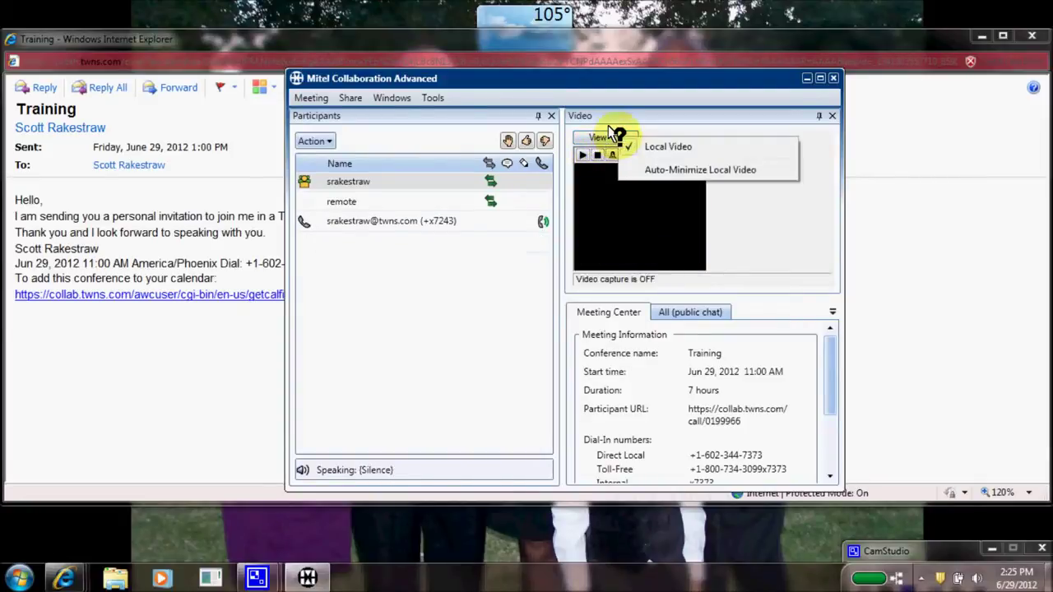
pyautogui.click(631, 145)
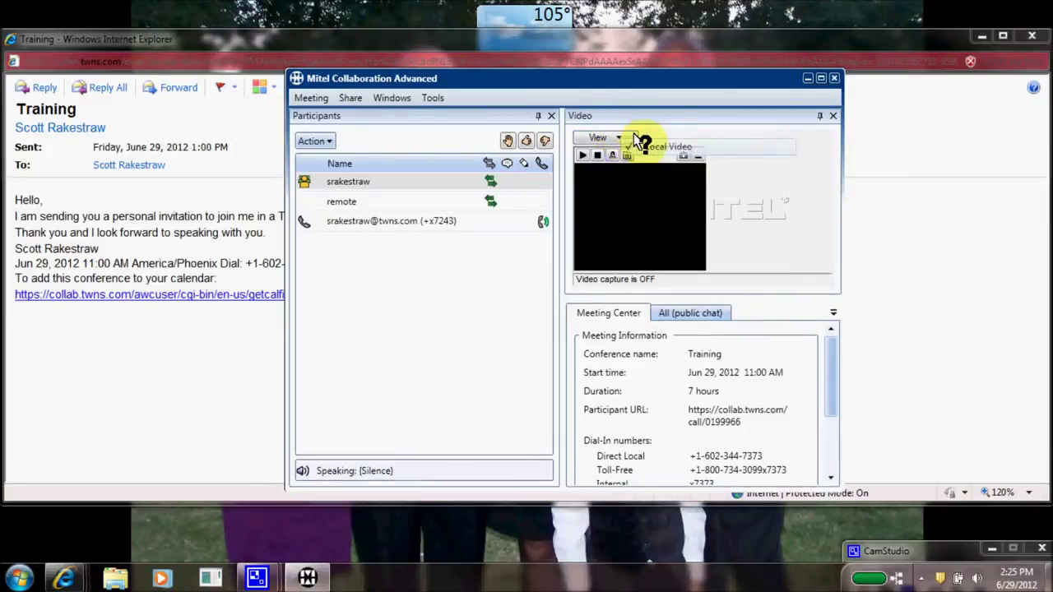
pyautogui.click(828, 115)
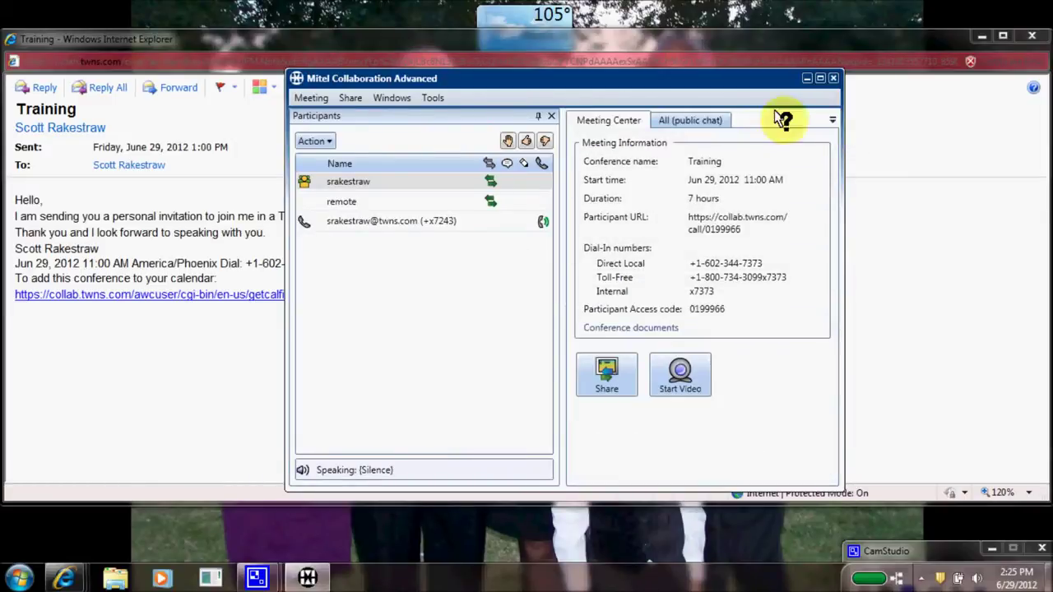
pyautogui.click(682, 120)
pyautogui.click(622, 115)
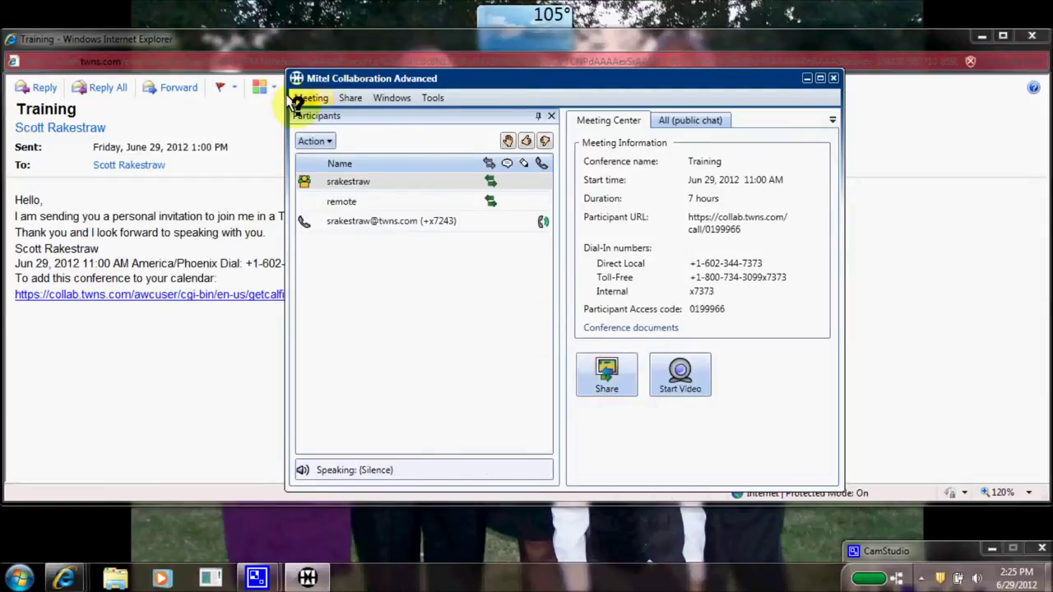
# Share a screen region and enlarge it to 1253x582 over the Training invitation email.
pyautogui.click(347, 96)
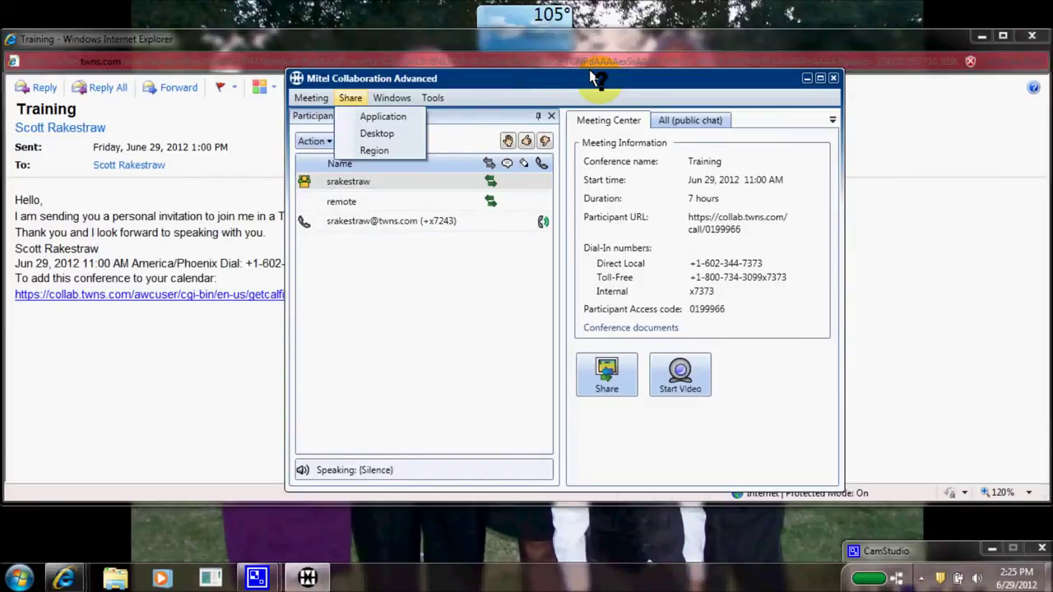
pyautogui.click(374, 149)
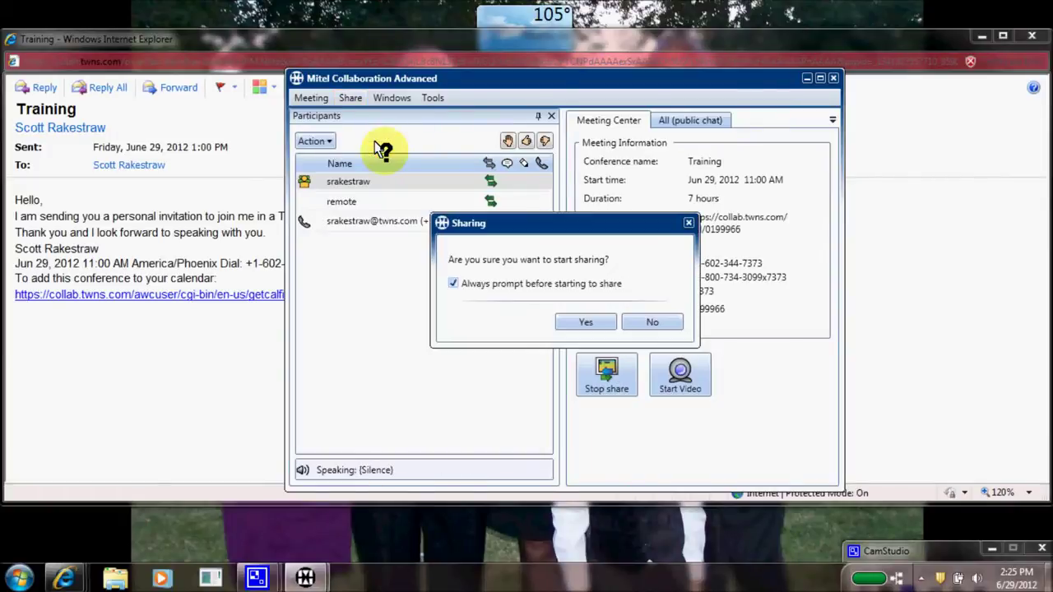
pyautogui.click(585, 320)
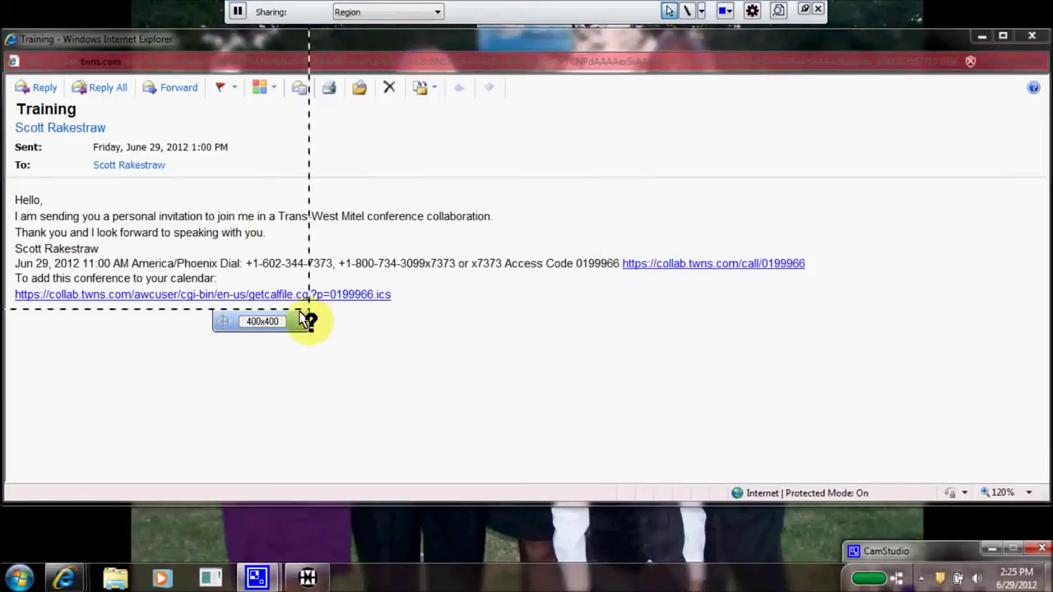
pyautogui.moveTo(300, 312); pyautogui.dragTo(964, 462)
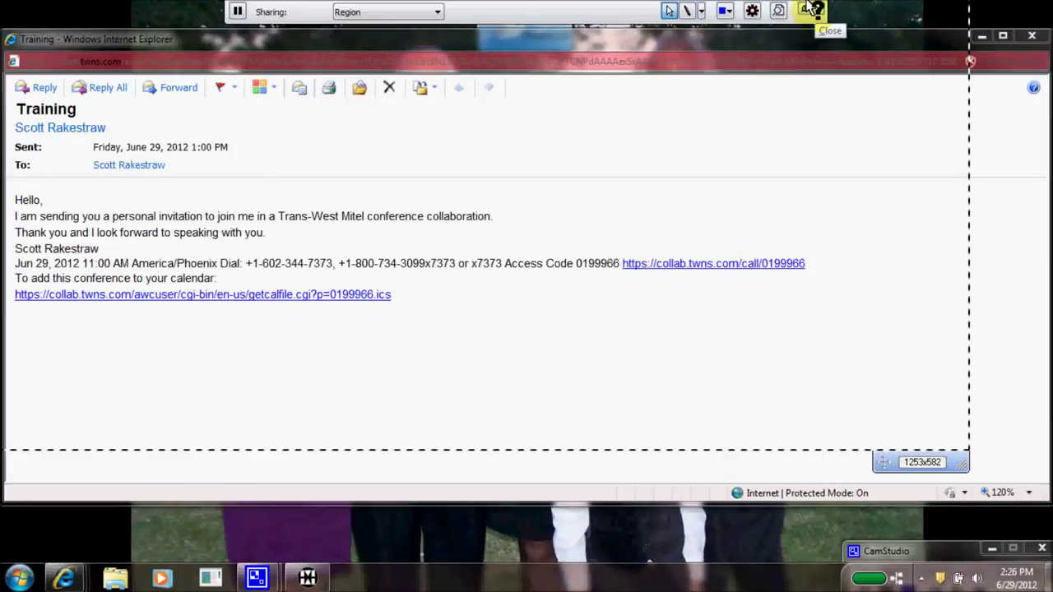
# Stop the region share and show the All (public chat) tab from the Windows menu.
pyautogui.click(810, 9)
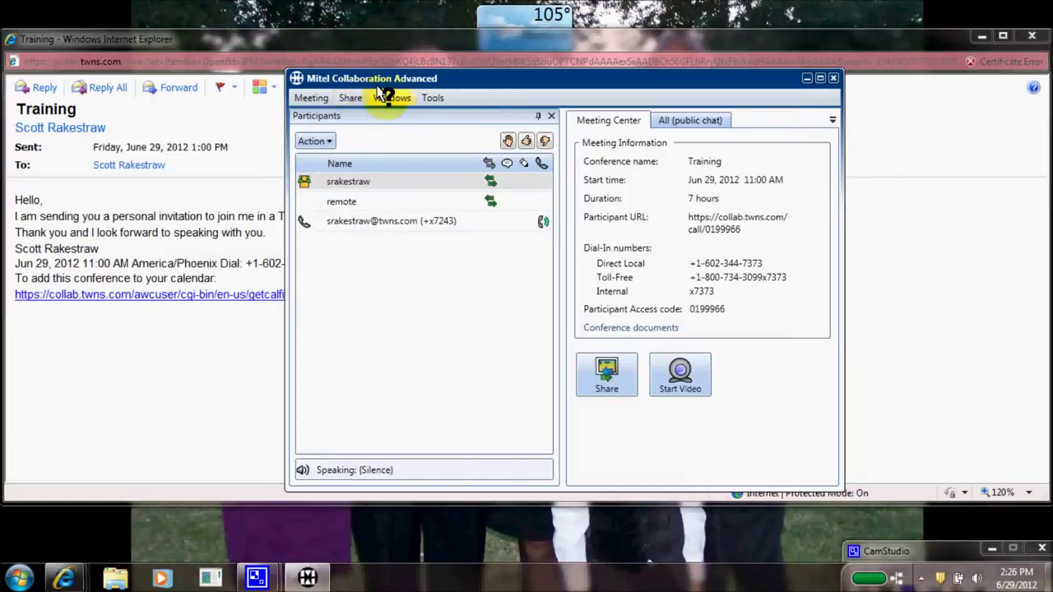
pyautogui.click(385, 95)
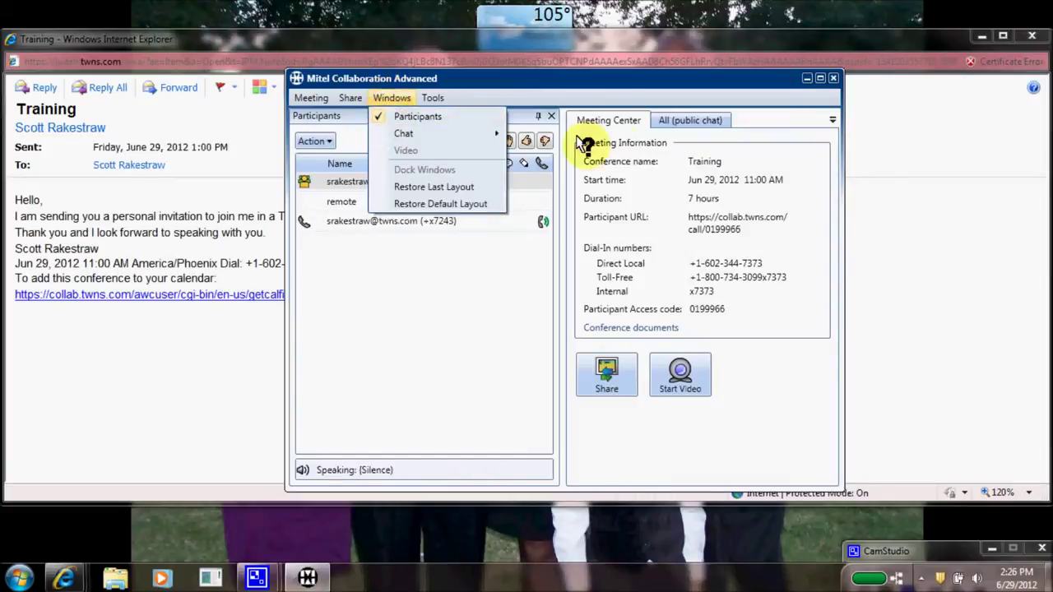
pyautogui.click(658, 119)
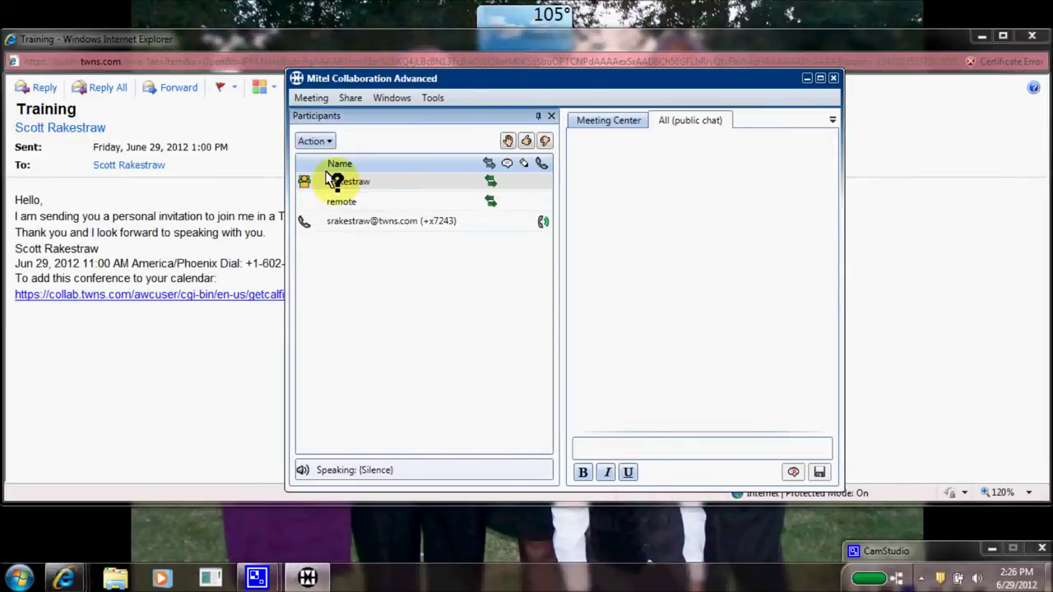
# Start a Private Chat with the first participant in the Participants list.
pyautogui.rightClick(334, 181)
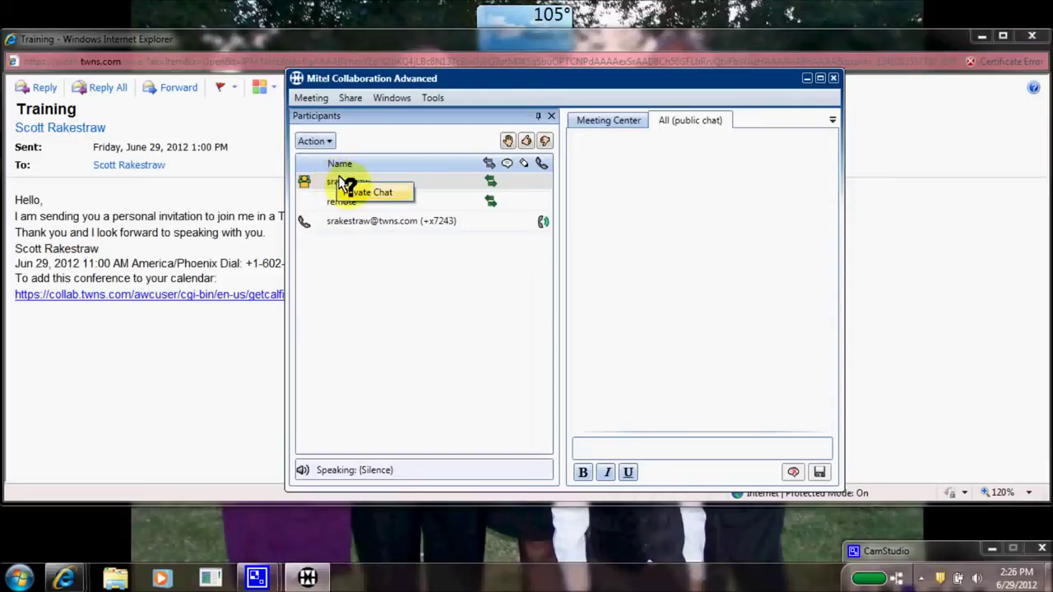
pyautogui.click(345, 190)
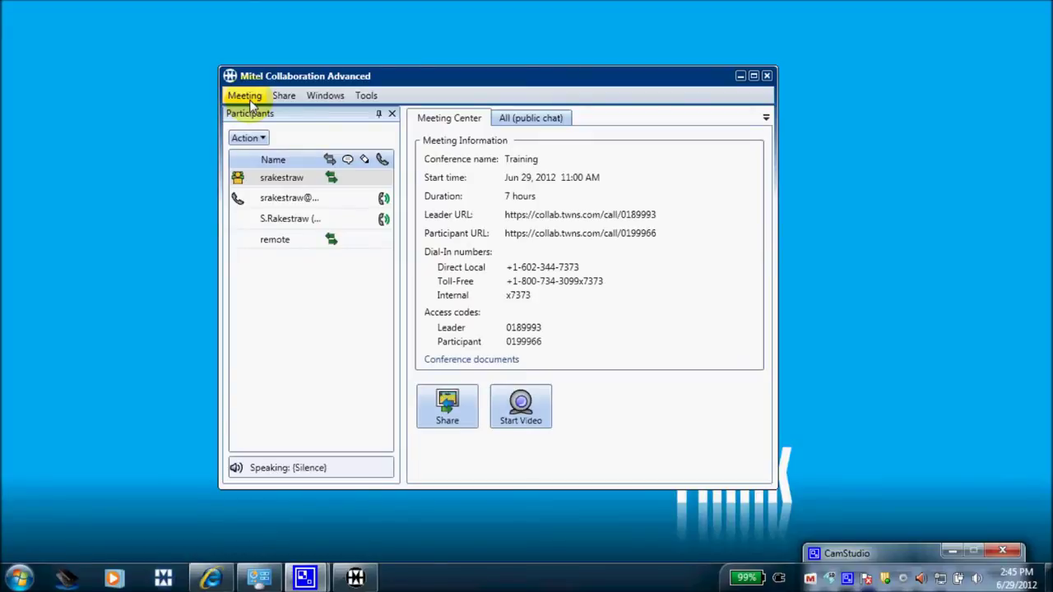
# Open the Meeting menu and bring up its Share options.
pyautogui.click(245, 97)
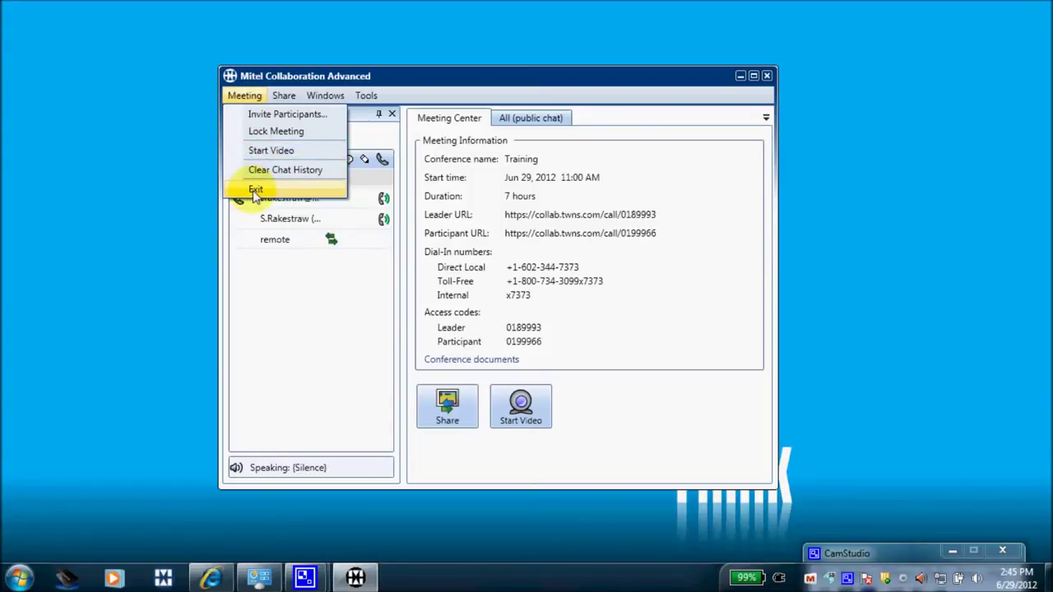
pyautogui.moveTo(284, 96)
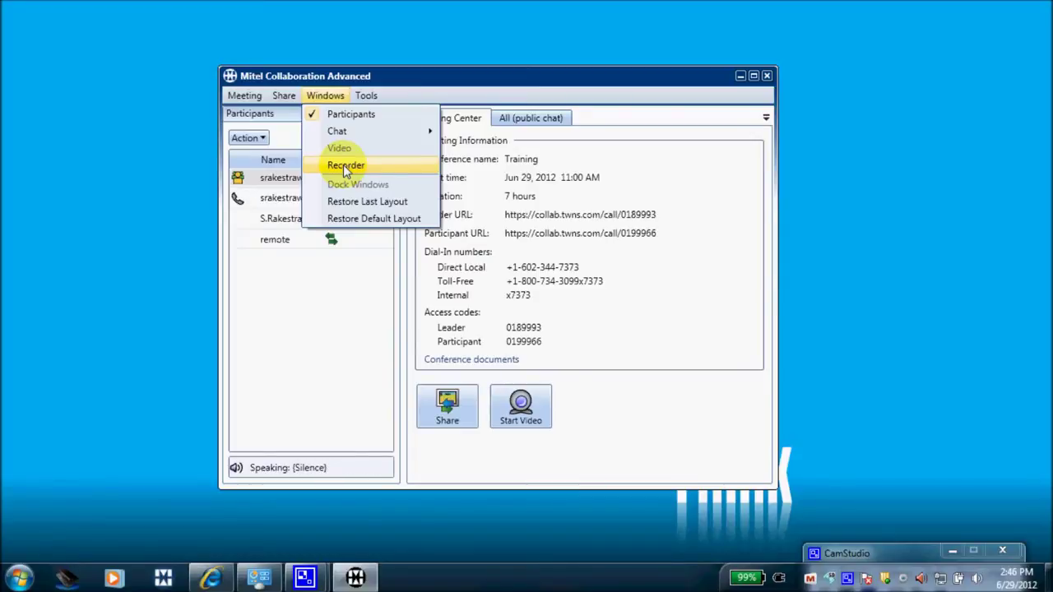
# Record a short clip over 'test record.lrec' in the Recorder, then stop and close it.
pyautogui.click(344, 165)
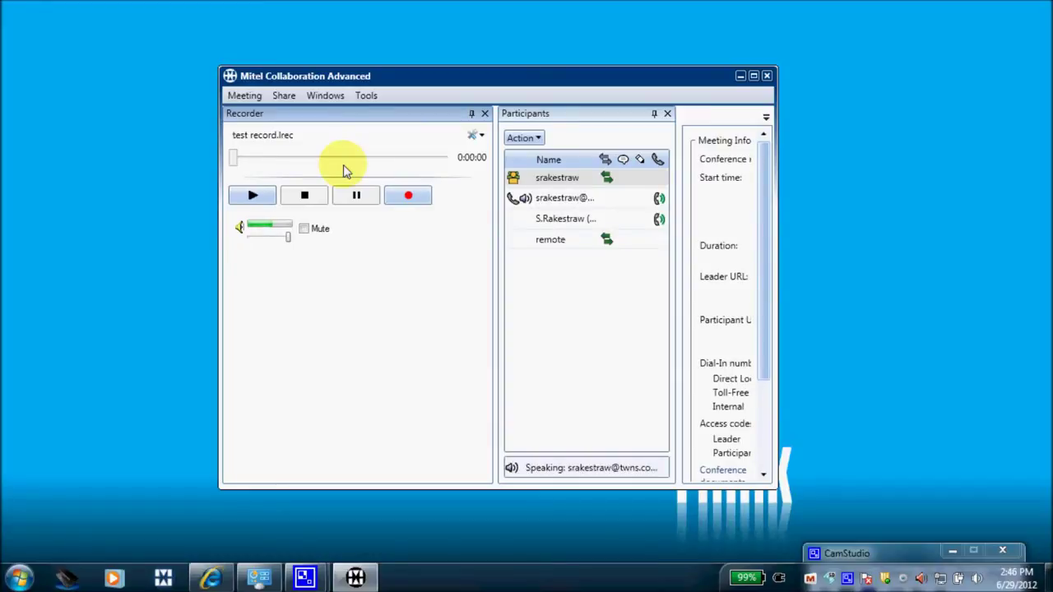
pyautogui.click(398, 201)
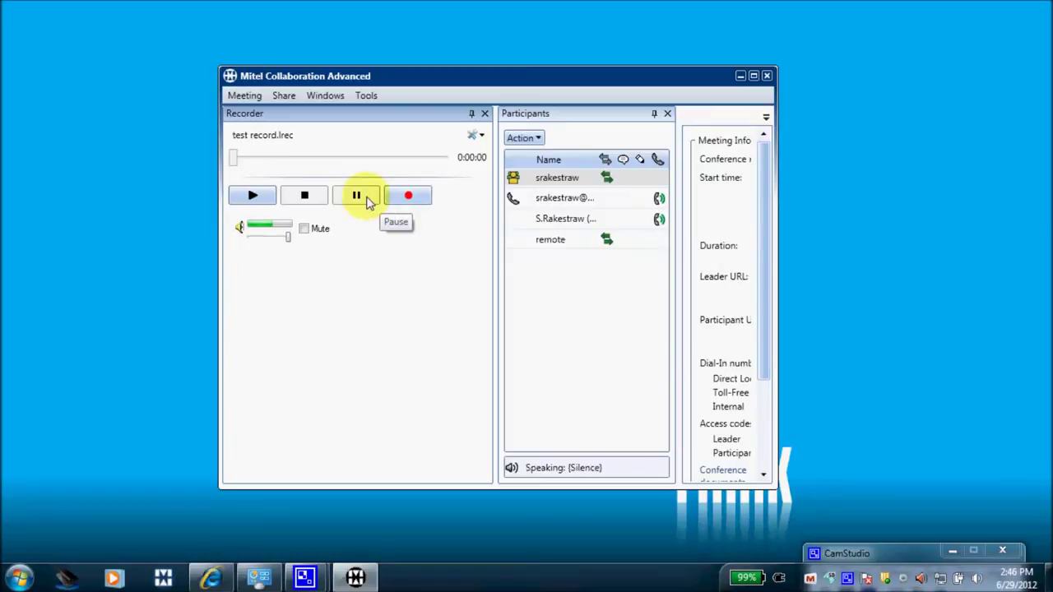
pyautogui.click(252, 199)
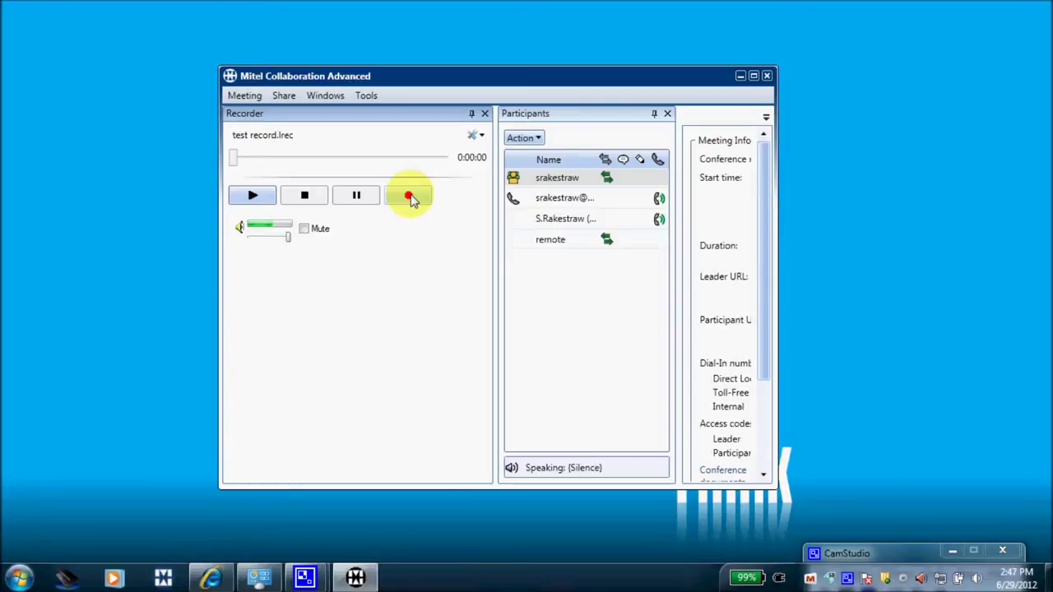
pyautogui.click(411, 200)
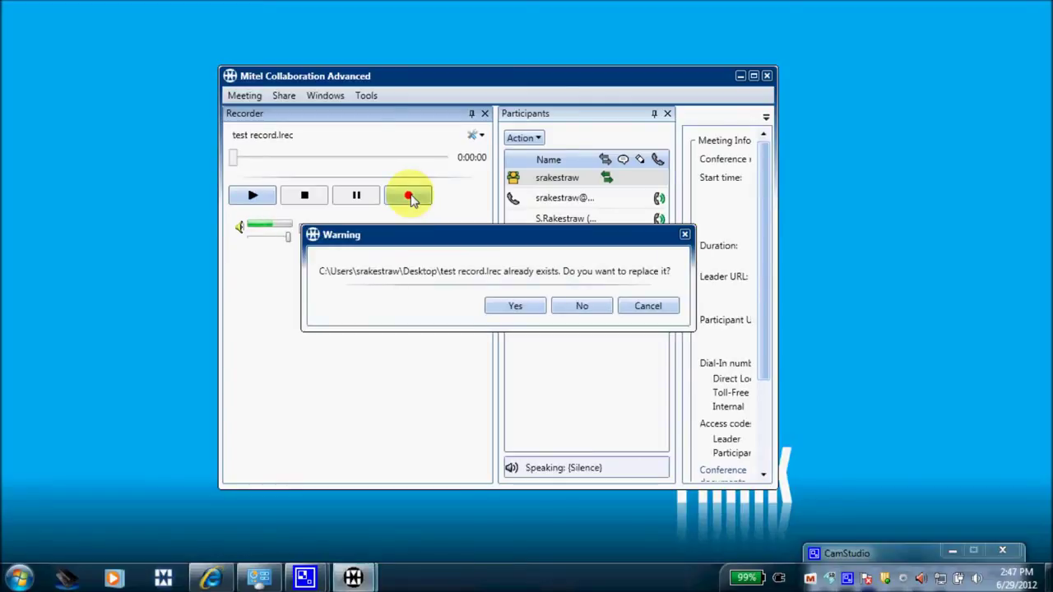
pyautogui.click(509, 306)
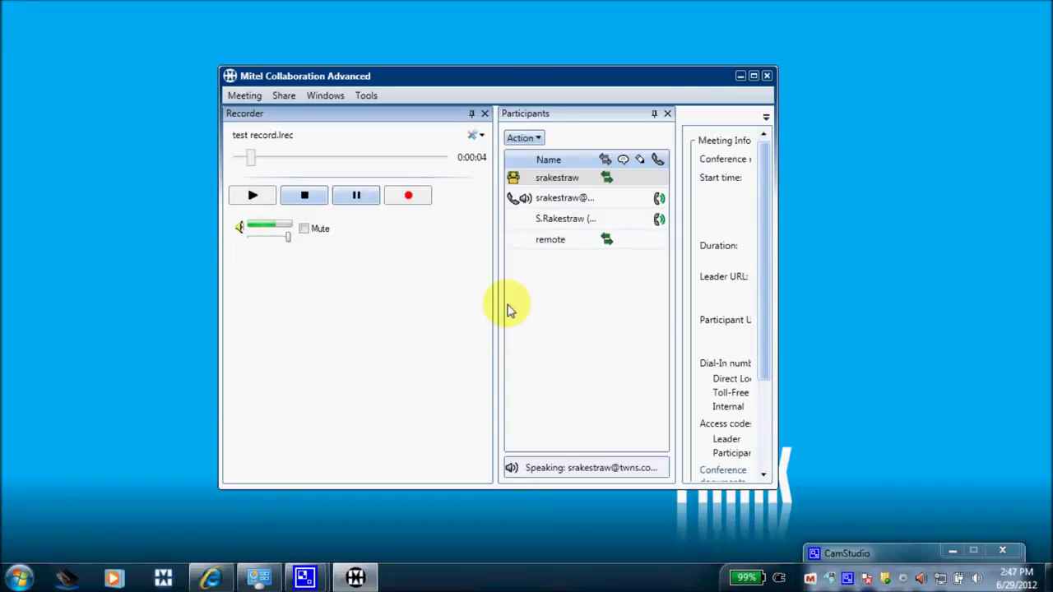
pyautogui.click(306, 196)
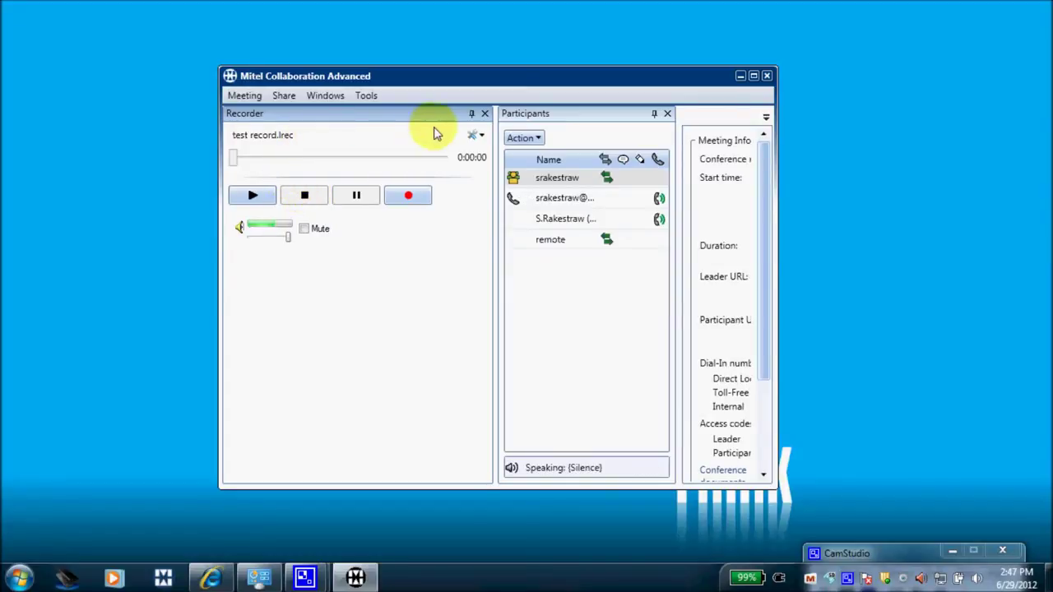
pyautogui.click(485, 114)
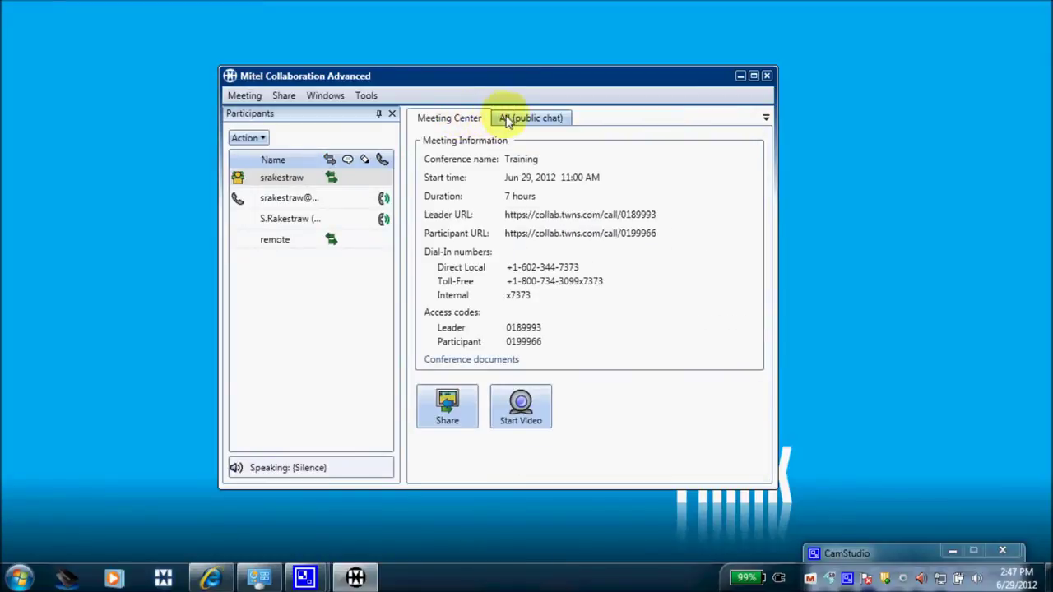
# Switch from the All chat tab back to Meeting Center and open the Tools menu.
pyautogui.click(506, 119)
pyautogui.click(461, 117)
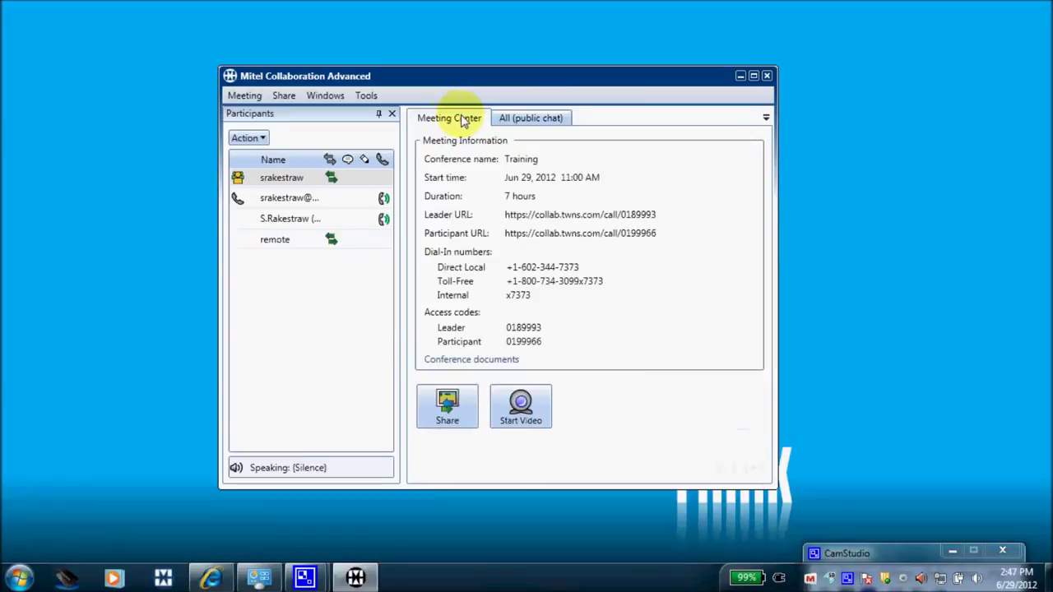
pyautogui.click(368, 97)
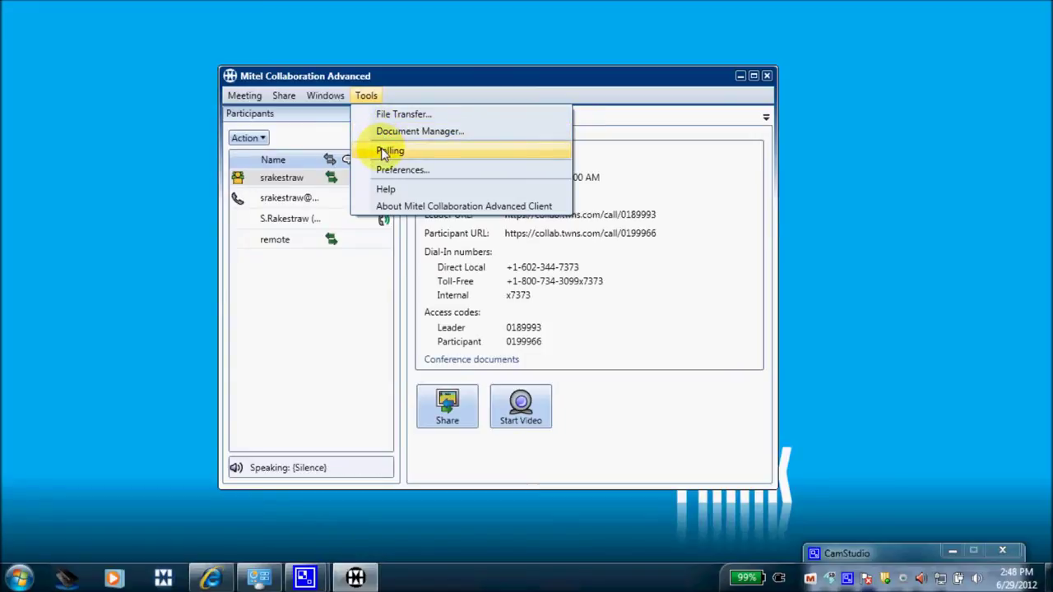
# Create a True/False poll with the question 'is today Friday?' and preview it.
pyautogui.click(390, 151)
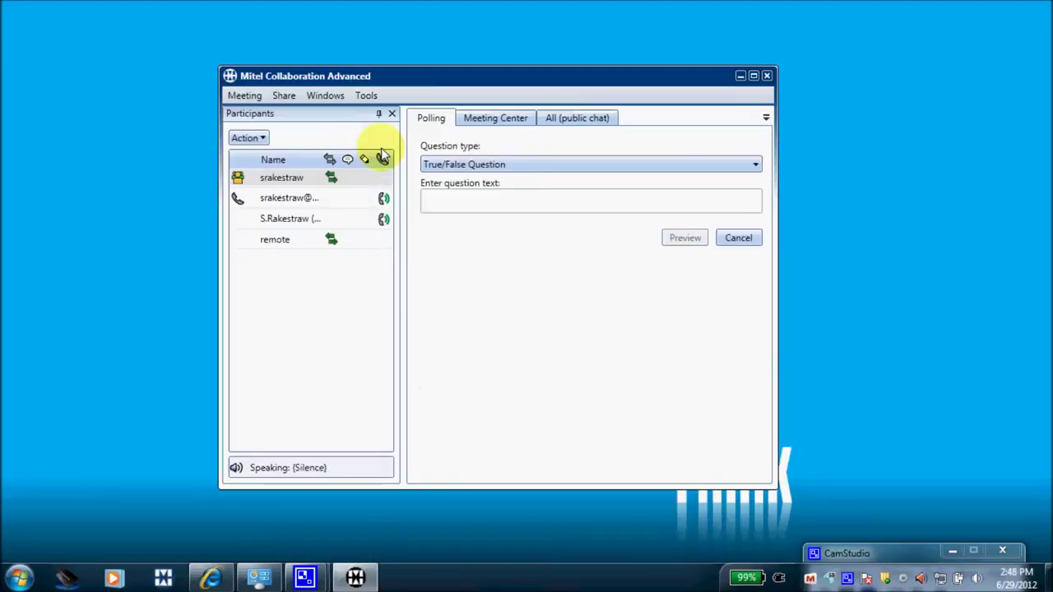
pyautogui.click(753, 164)
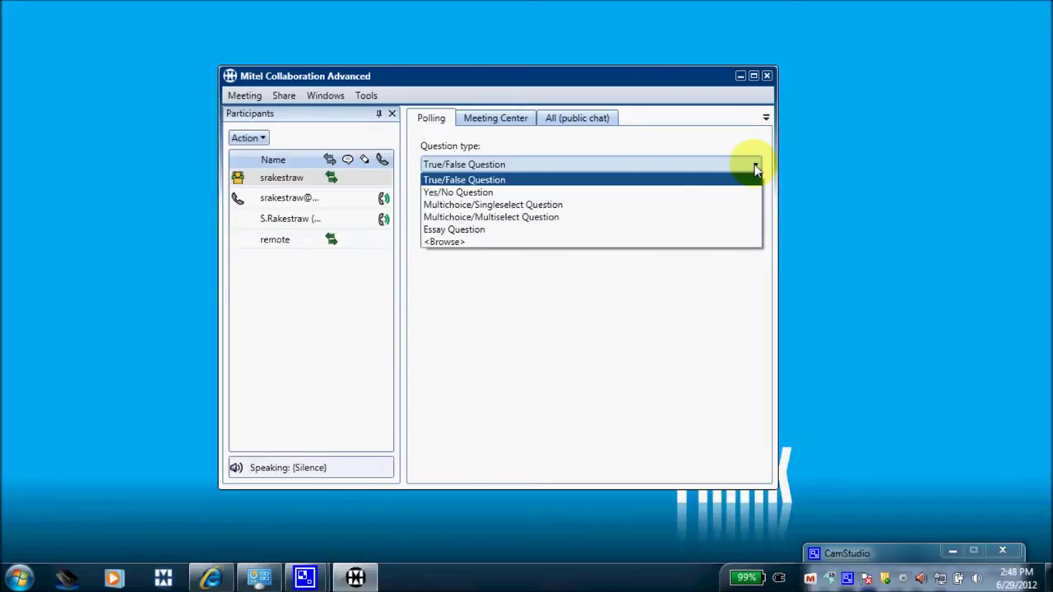
pyautogui.click(755, 167)
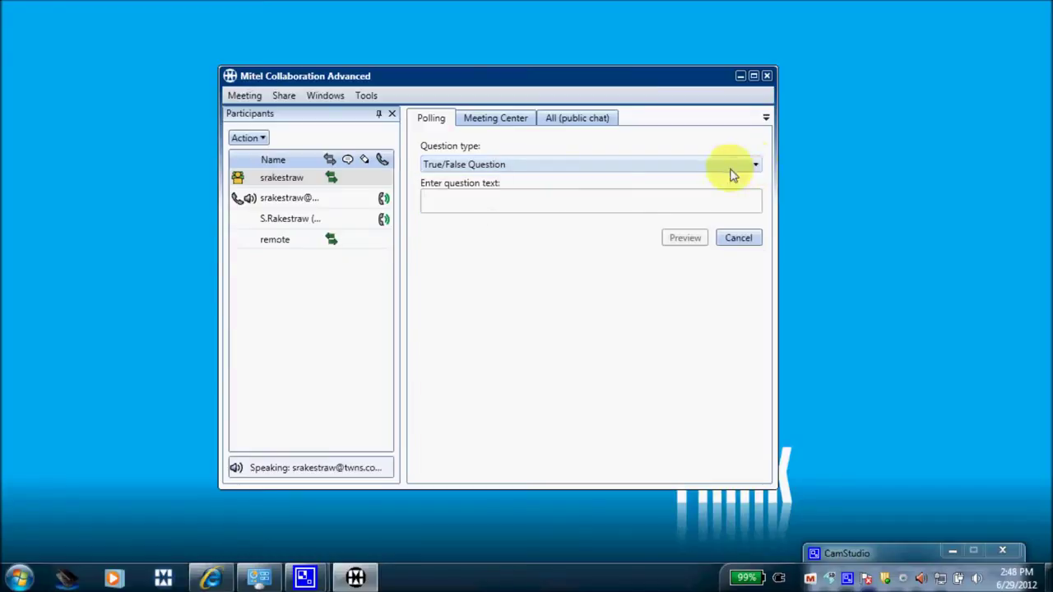
pyautogui.click(574, 204)
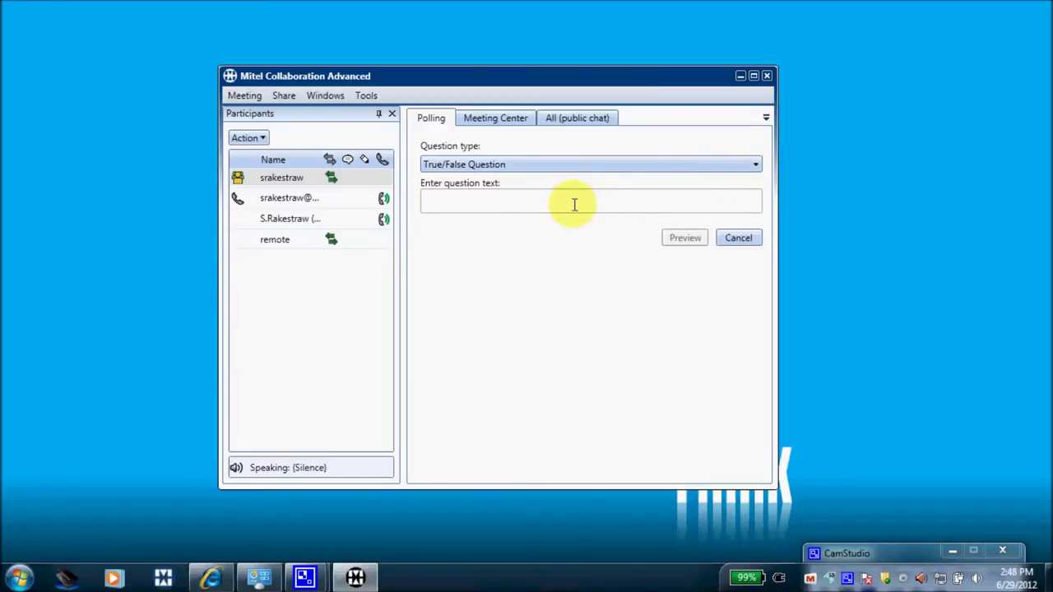
pyautogui.write('is today Friday')
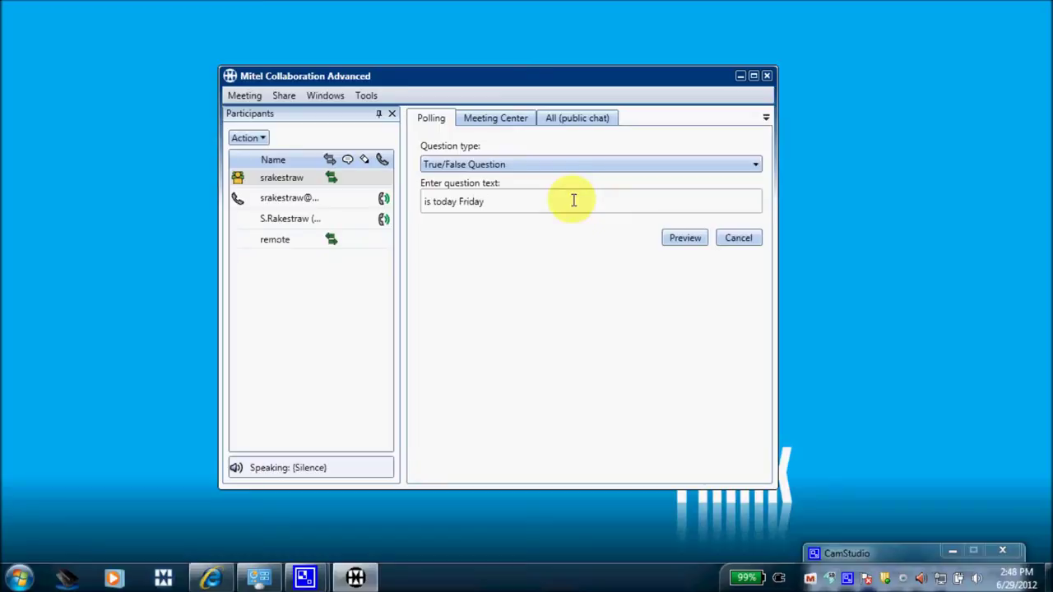
pyautogui.write('?')
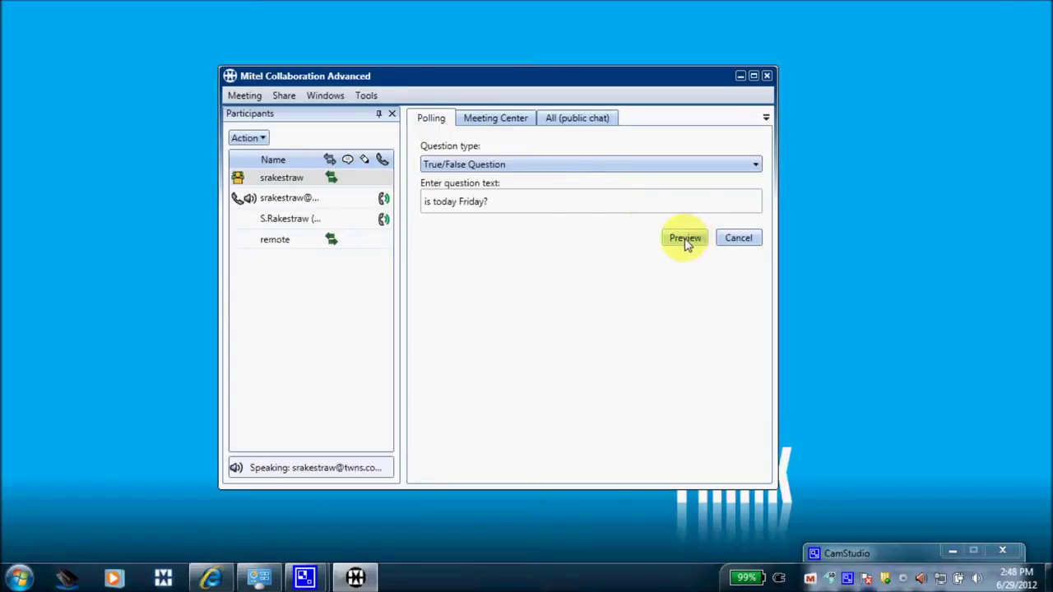
pyautogui.click(686, 244)
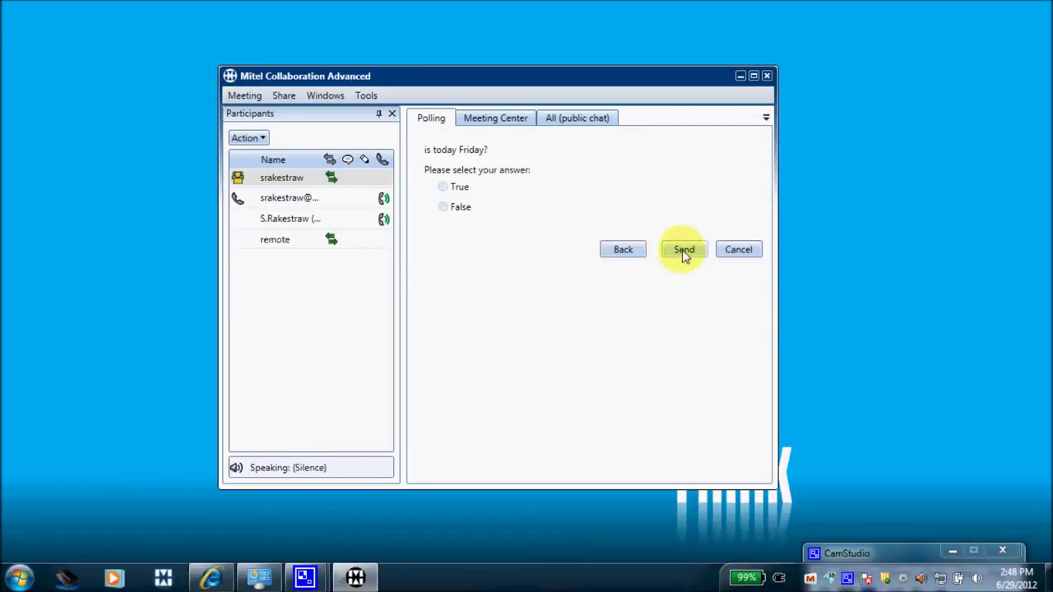
# Send the 'is today Friday?' True/False poll to the participants.
pyautogui.click(684, 251)
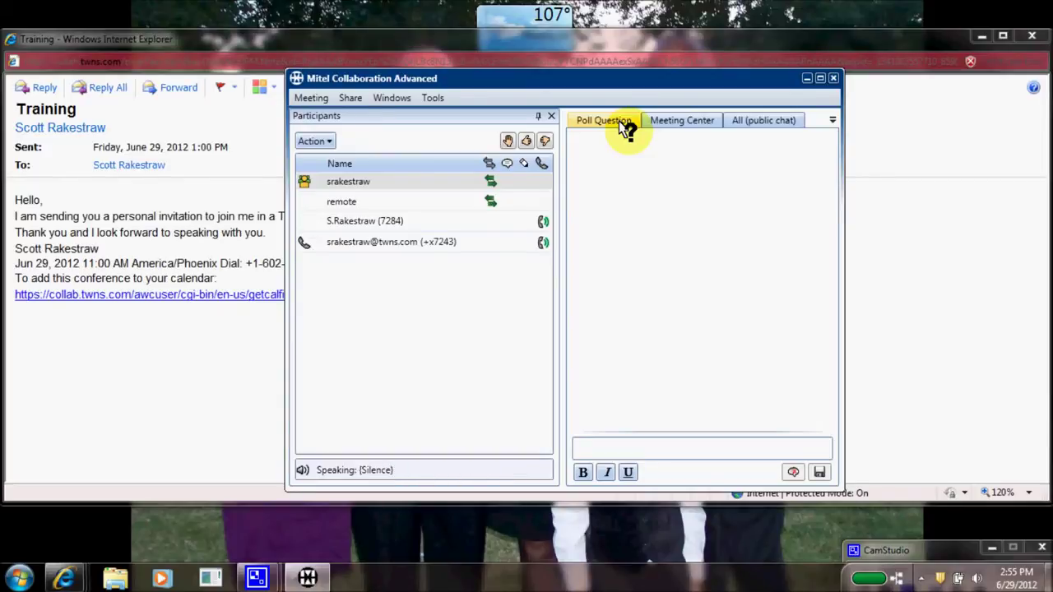
# As the participant, answer the 'is today Friday?' poll with True.
pyautogui.click(623, 123)
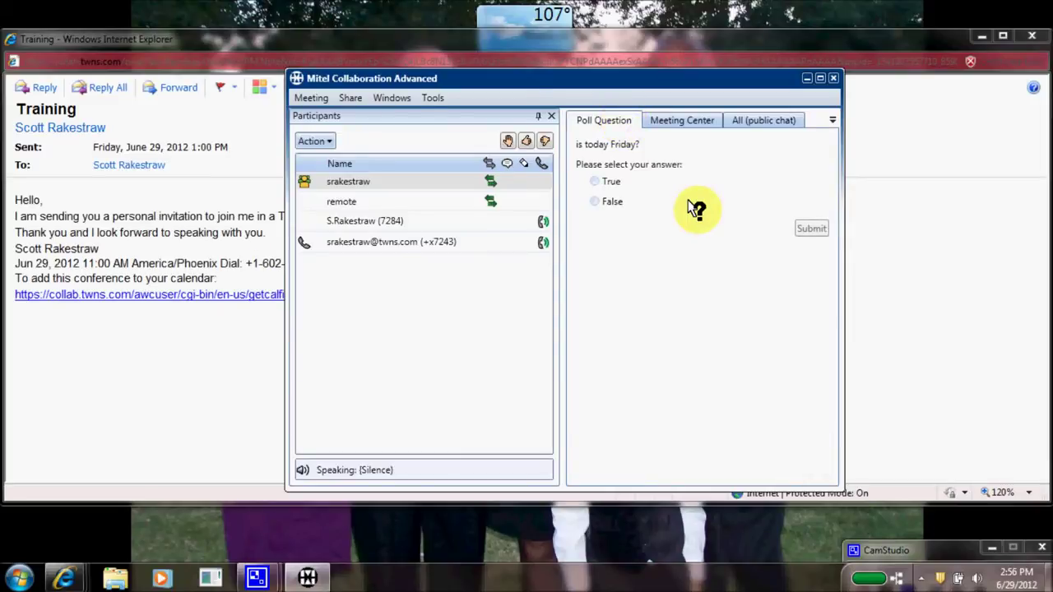
pyautogui.click(589, 177)
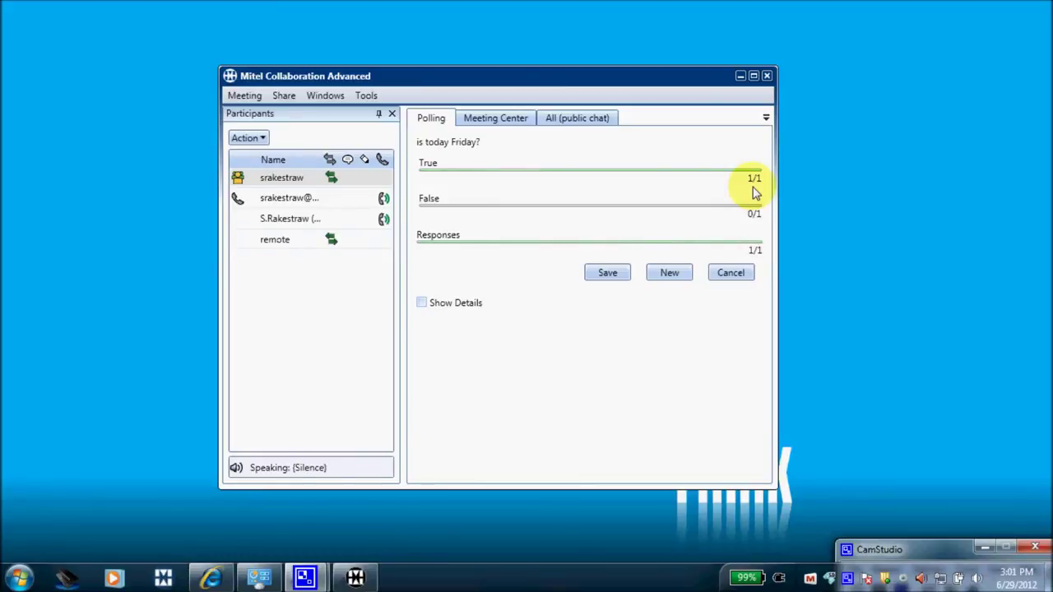
# Turn on Show Details to see that the remote participant answered True.
pyautogui.click(423, 306)
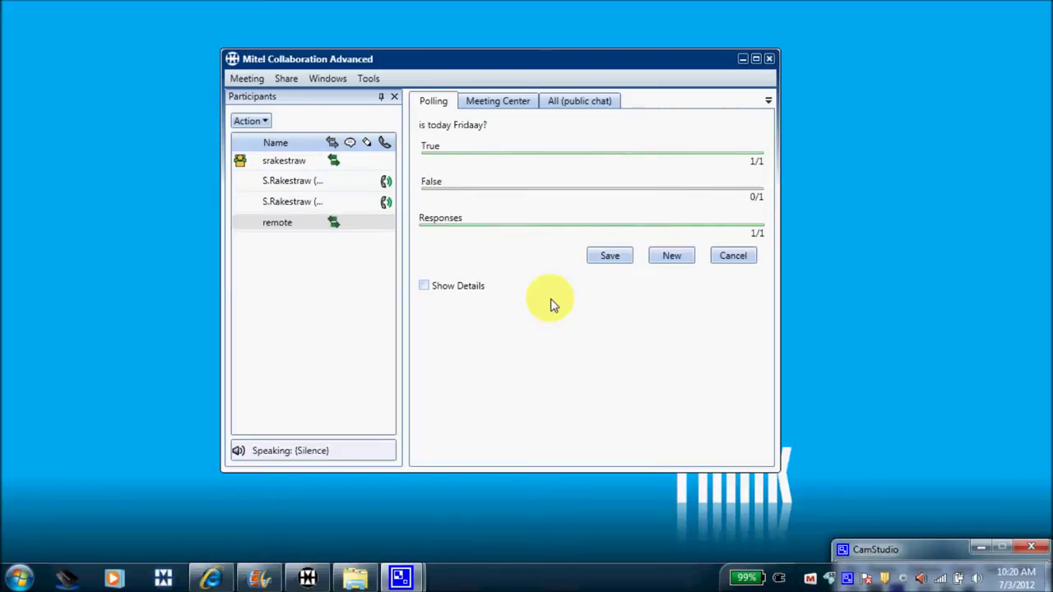
# Request Start Remote Control on the remote participant from the Participants list.
pyautogui.rightClick(288, 228)
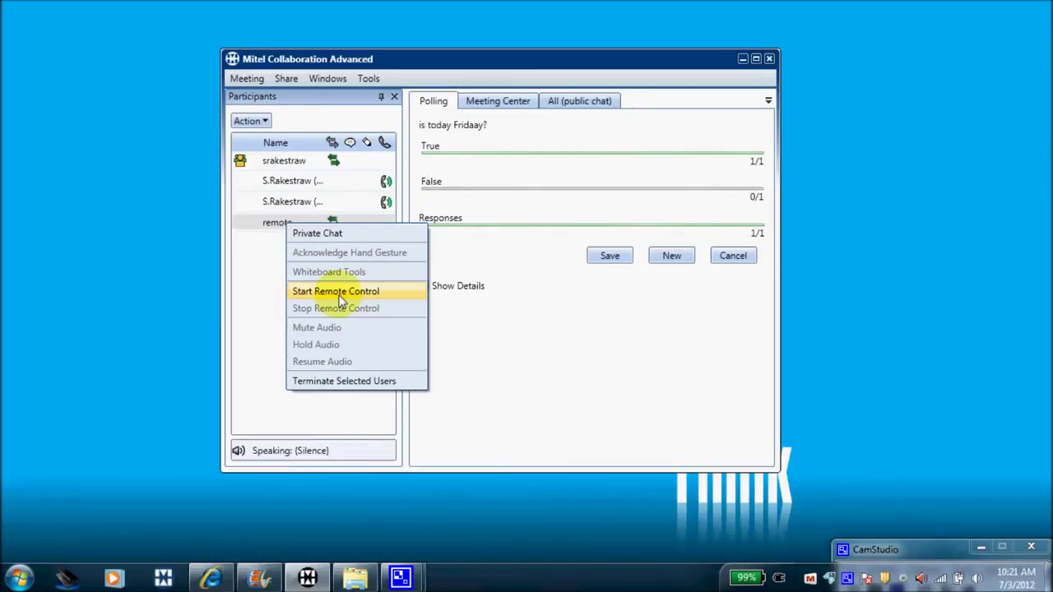
pyautogui.click(336, 291)
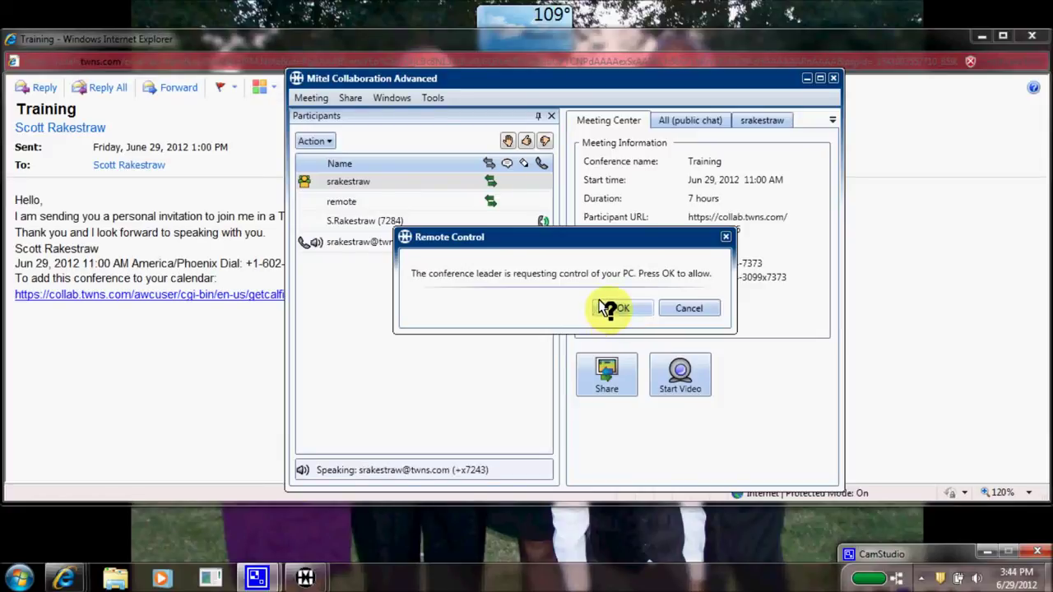
# Accept the leader's remote control request so the participant's desktop is shared.
pyautogui.click(609, 306)
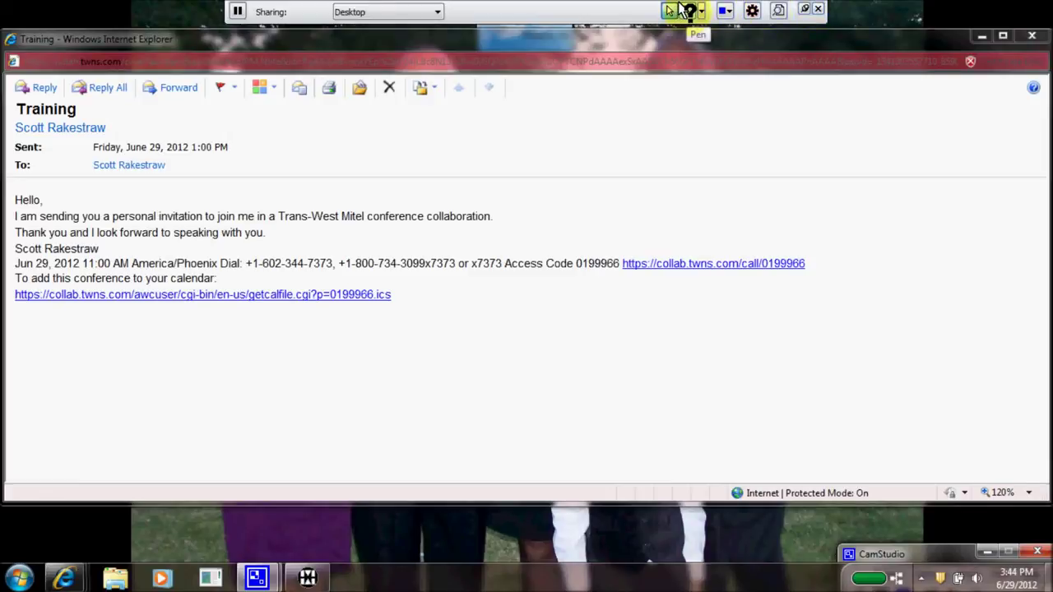
# Draw a blue check mark with the Pen above the shared e-mail text.
pyautogui.click(688, 10)
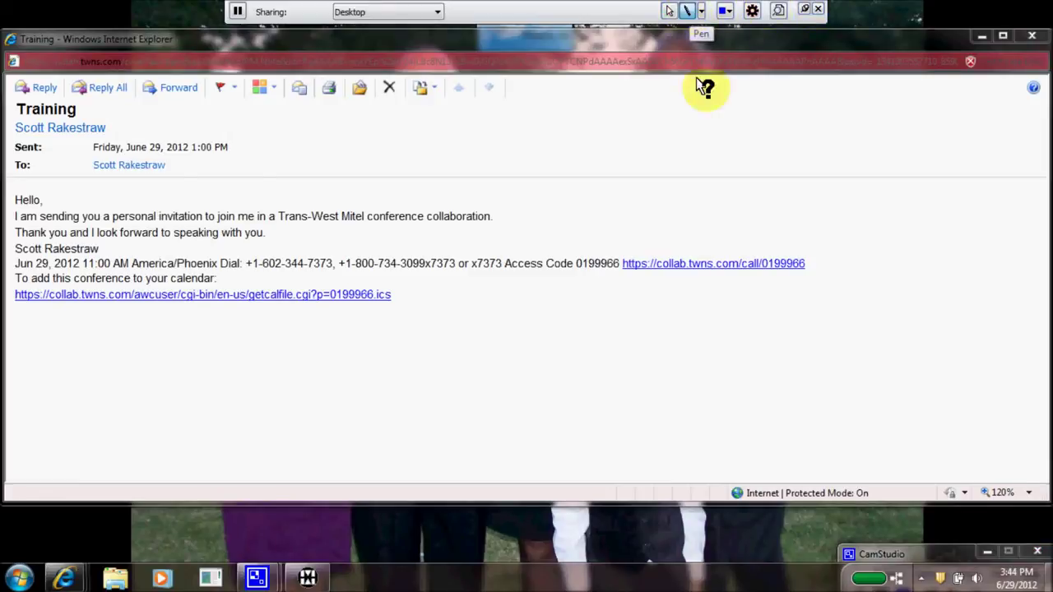
pyautogui.moveTo(706, 141); pyautogui.dragTo(777, 118)
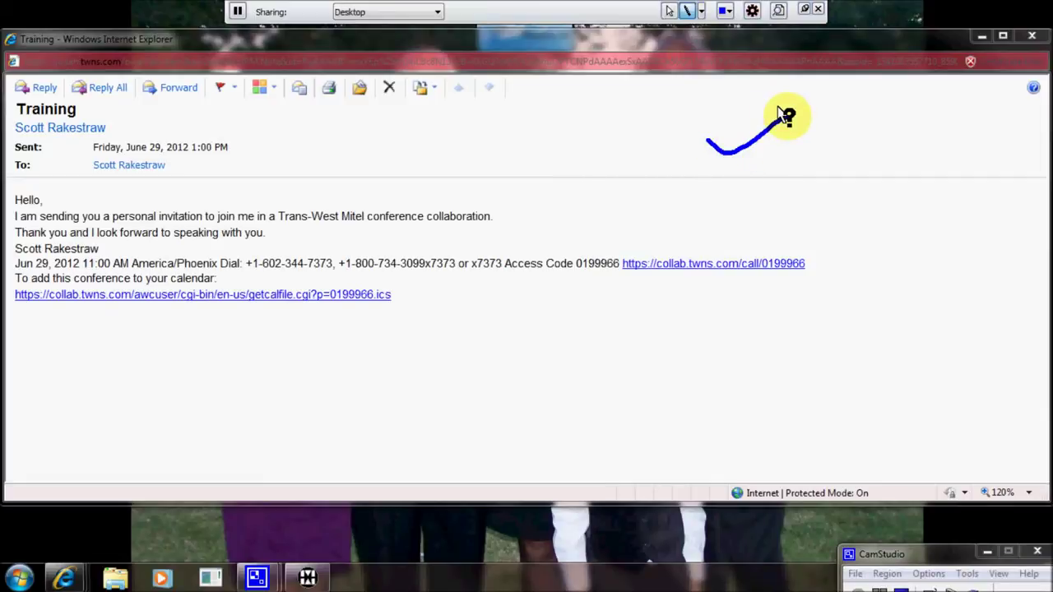
pyautogui.click(662, 9)
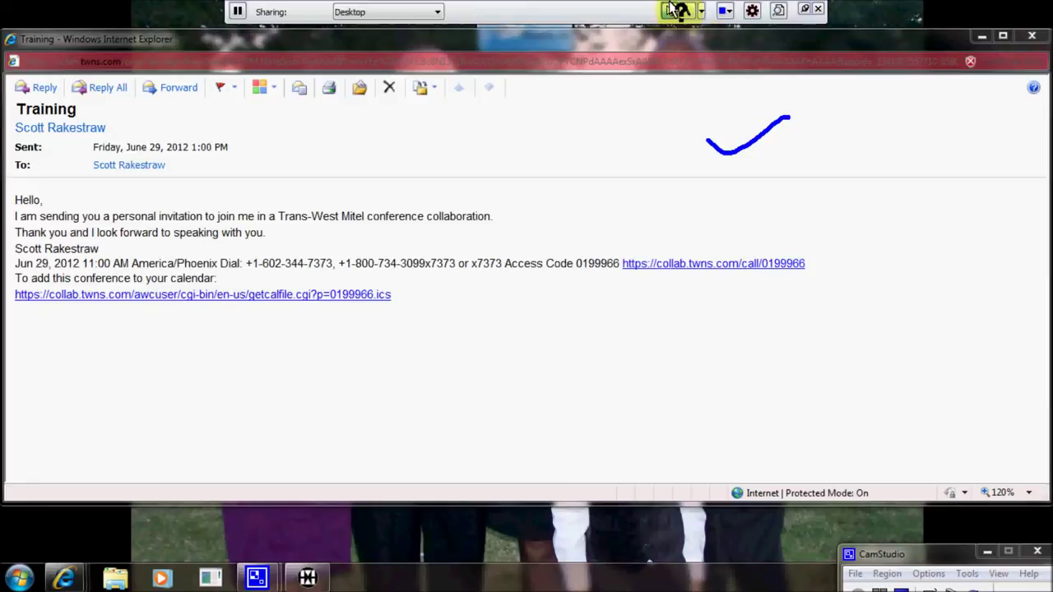
# Draw a small rectangle on the check mark with the Rectangle tool.
pyautogui.click(692, 8)
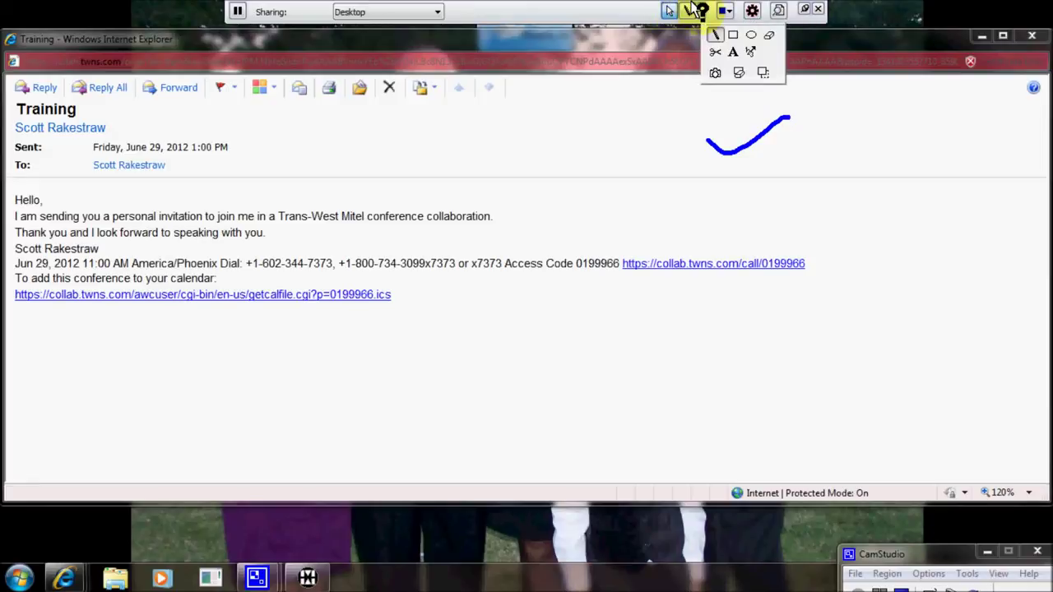
pyautogui.click(726, 31)
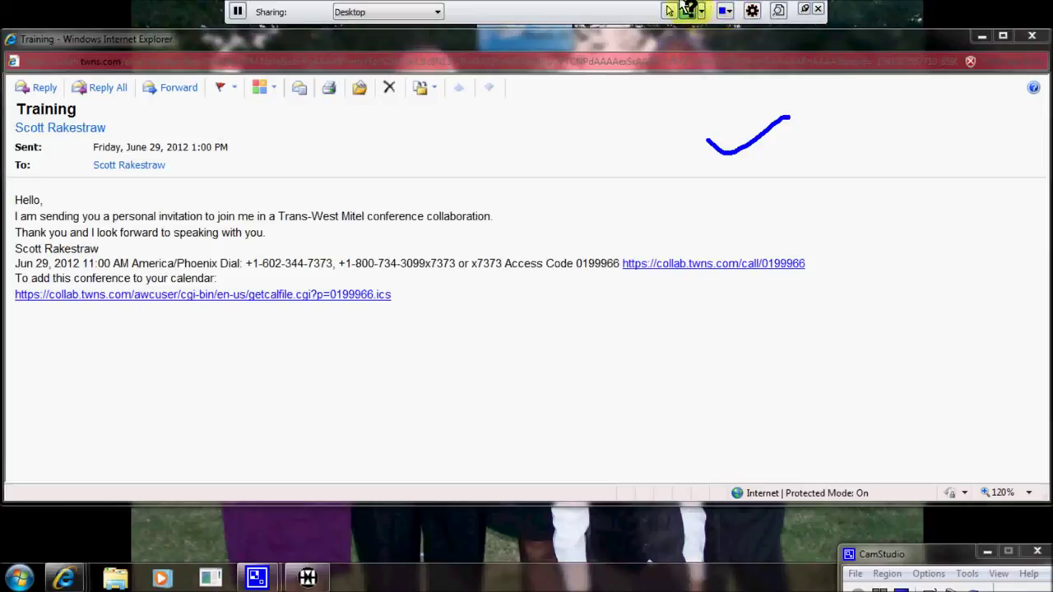
pyautogui.click(686, 8)
pyautogui.moveTo(712, 96); pyautogui.dragTo(758, 133)
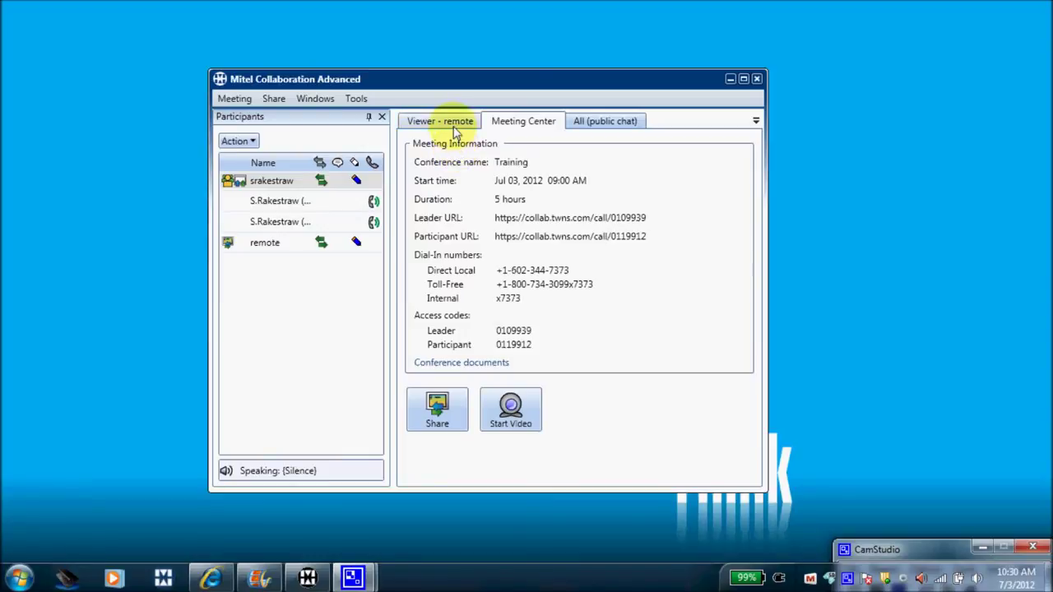
# Switch to the Viewer - remote tab to see the annotated Training e-mail.
pyautogui.click(455, 129)
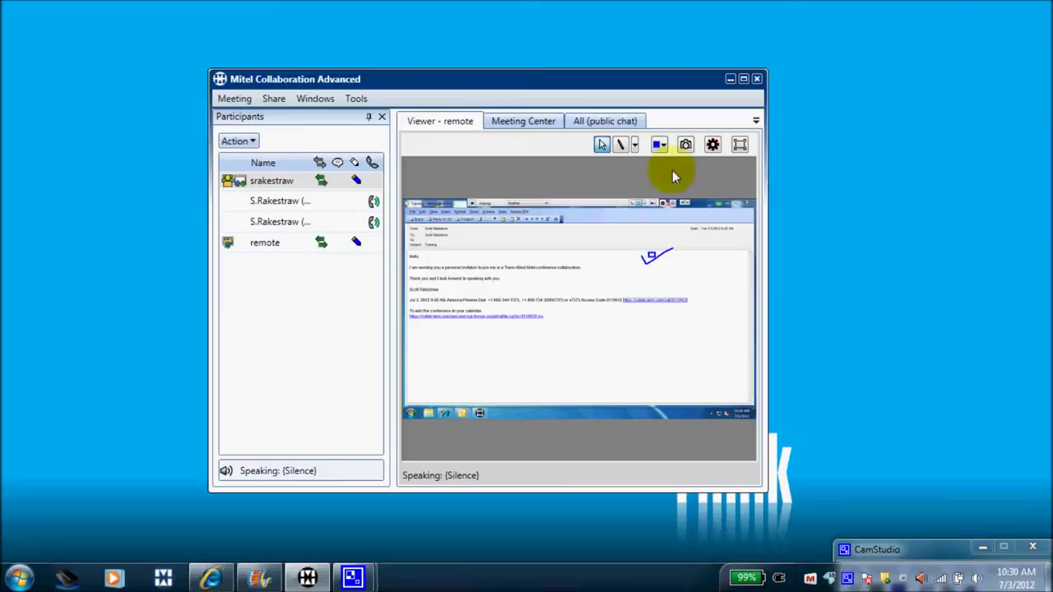
# Show the participant's annotated desktop in full screen.
pyautogui.click(739, 146)
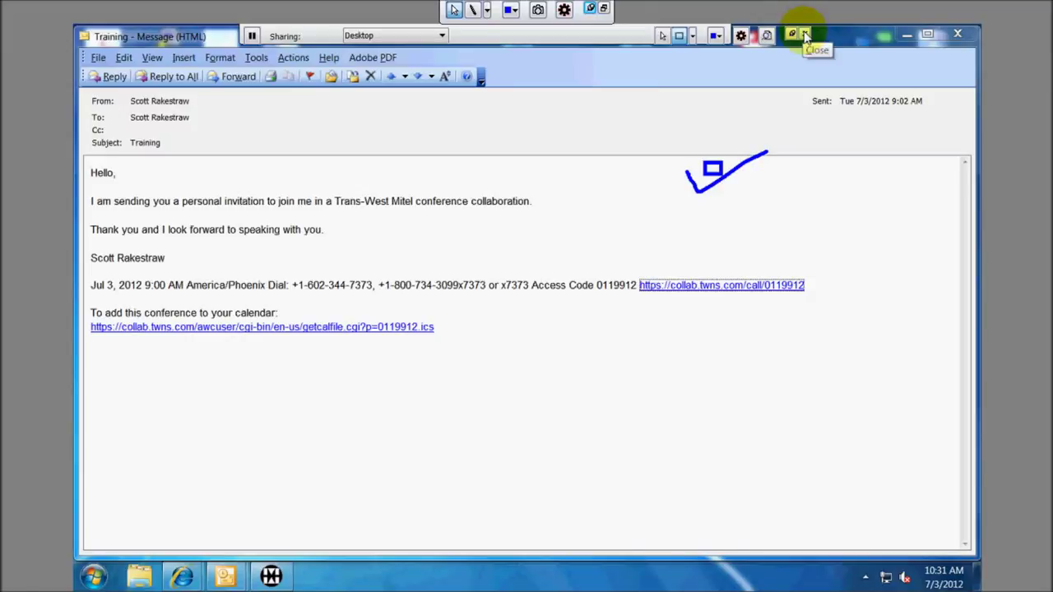
# Close the shared desktop view from the sharing toolbar.
pyautogui.click(804, 35)
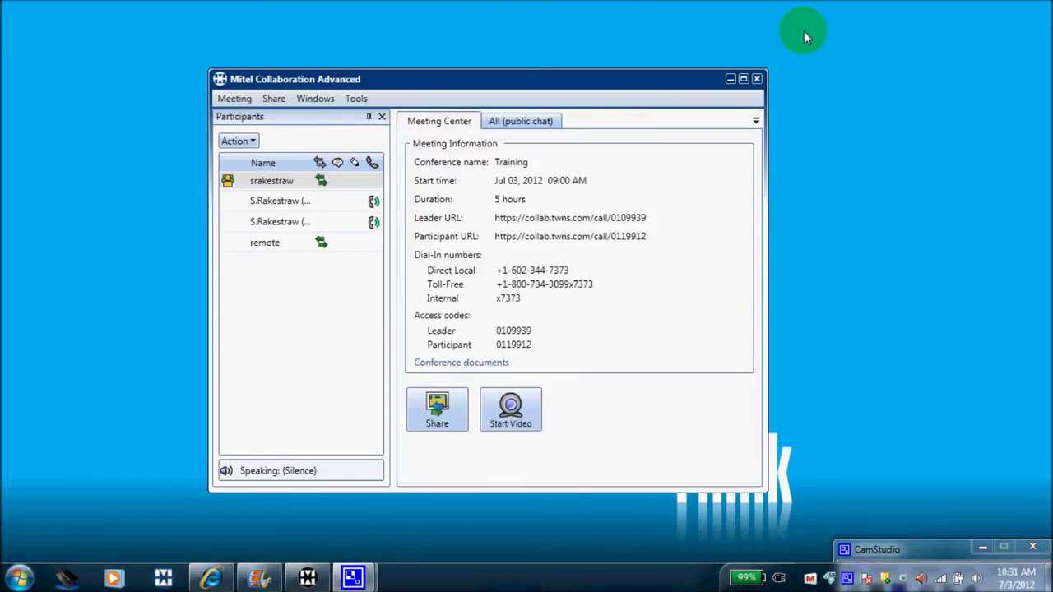